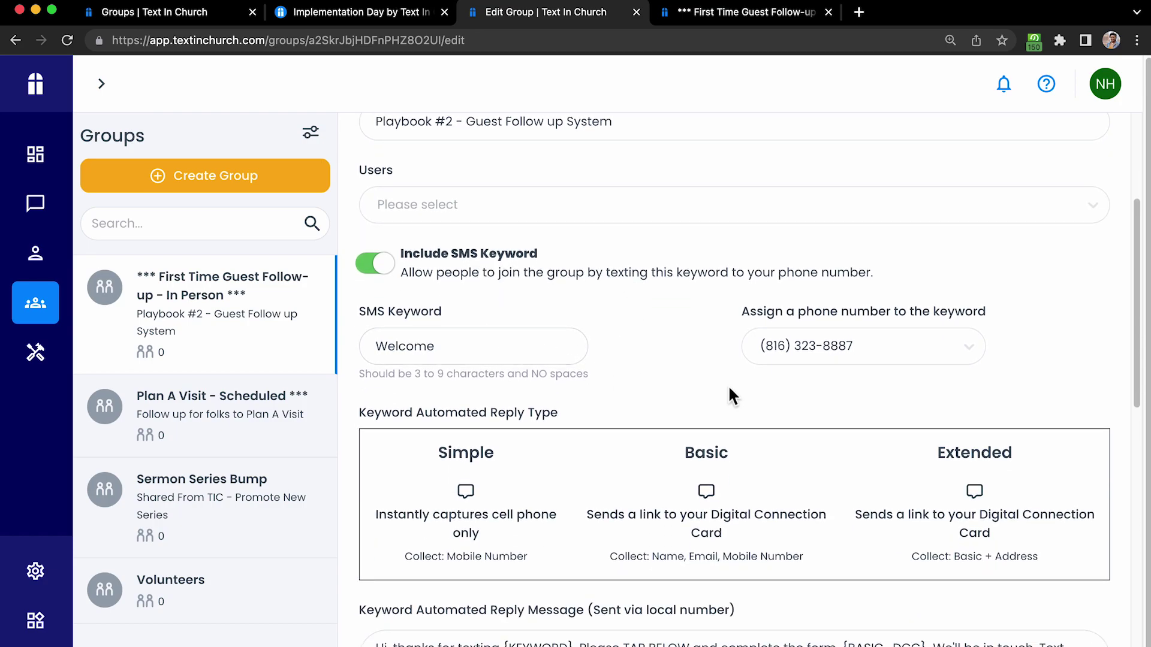
Enable the Custom Comment Field option for the First Time Guest Follow-up group
scroll(721, 371, down, 1)
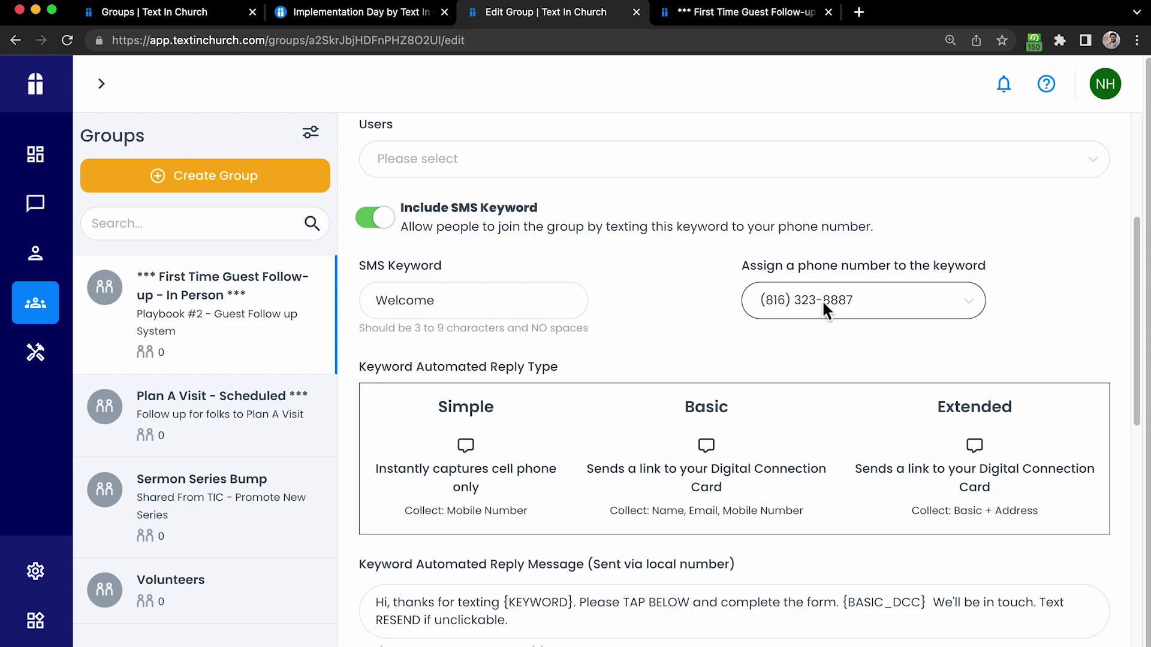
scroll(873, 326, down, 1)
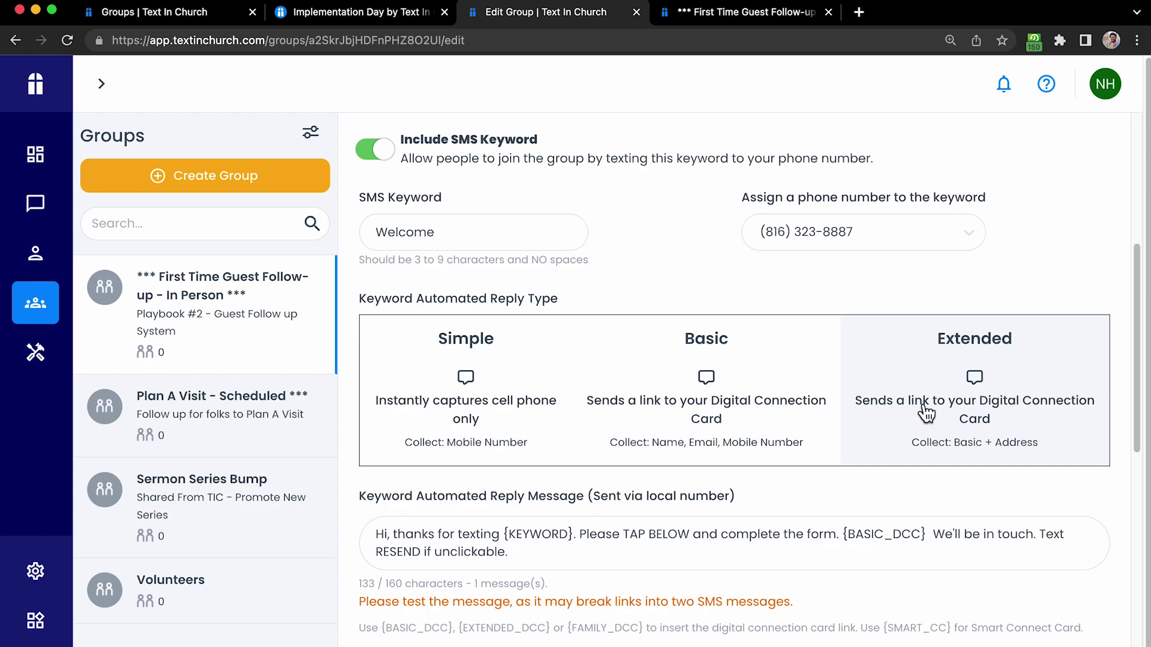
scroll(927, 412, down, 1)
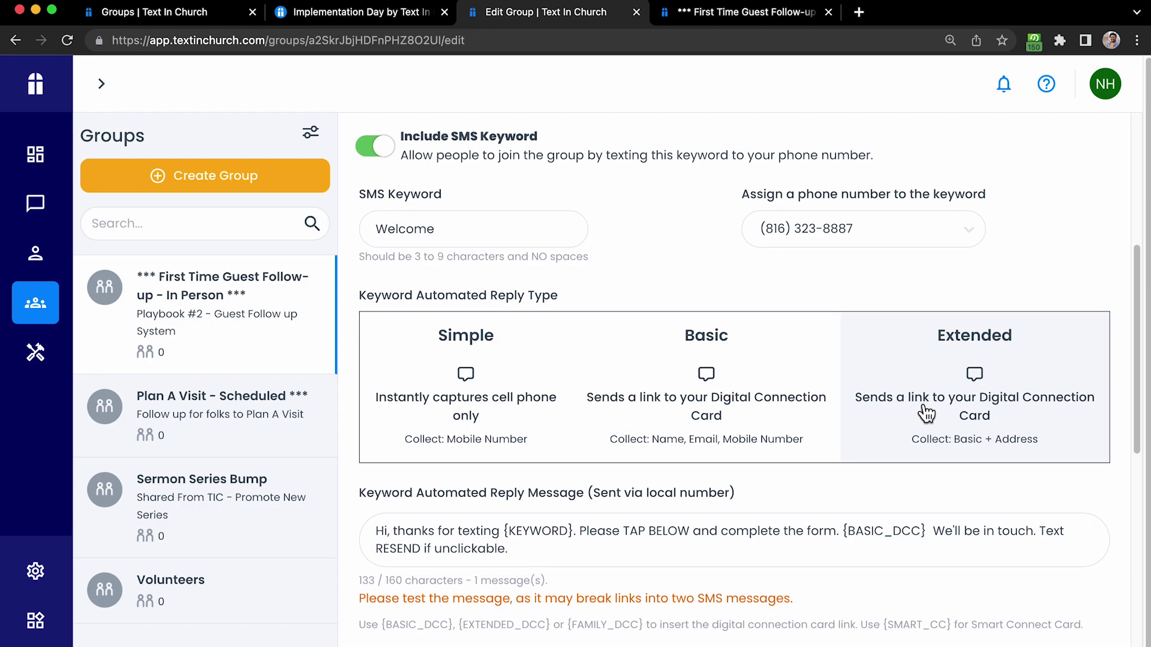
scroll(927, 413, down, 3)
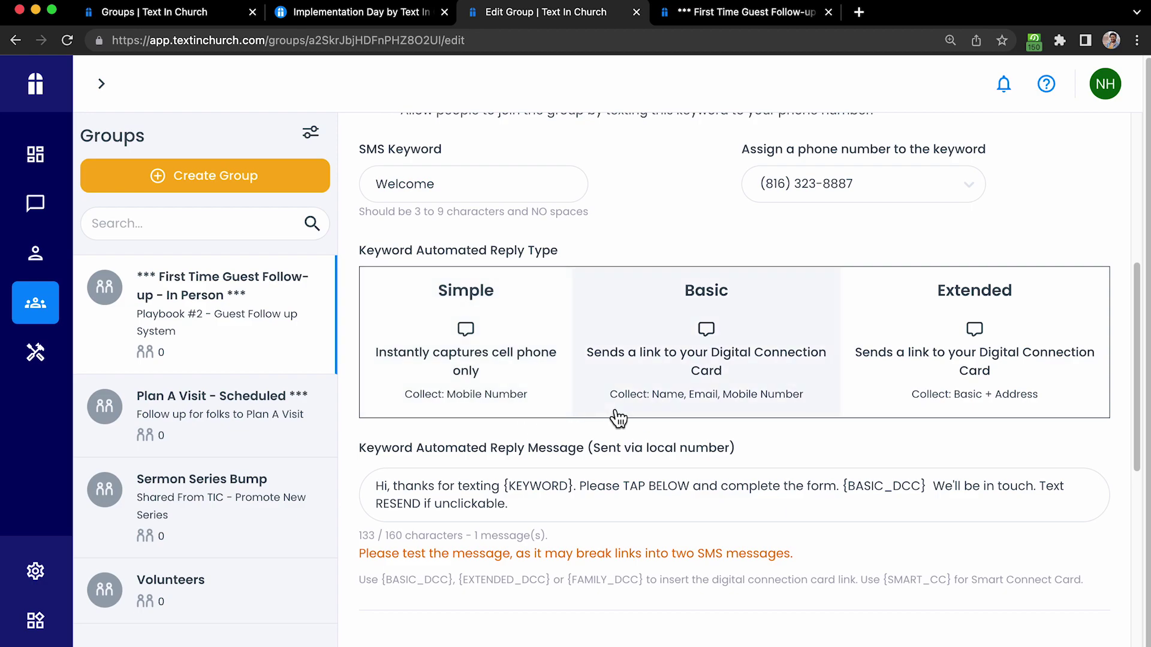
scroll(614, 419, down, 1)
scroll(614, 401, down, 2)
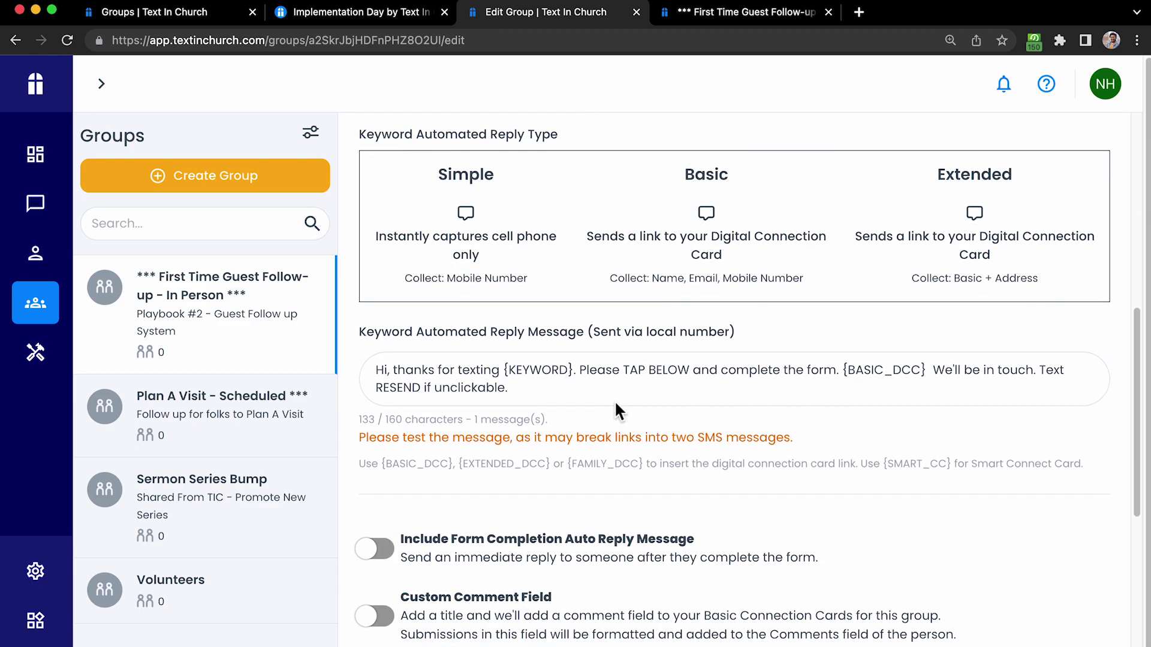
scroll(614, 400, down, 2)
click(380, 543)
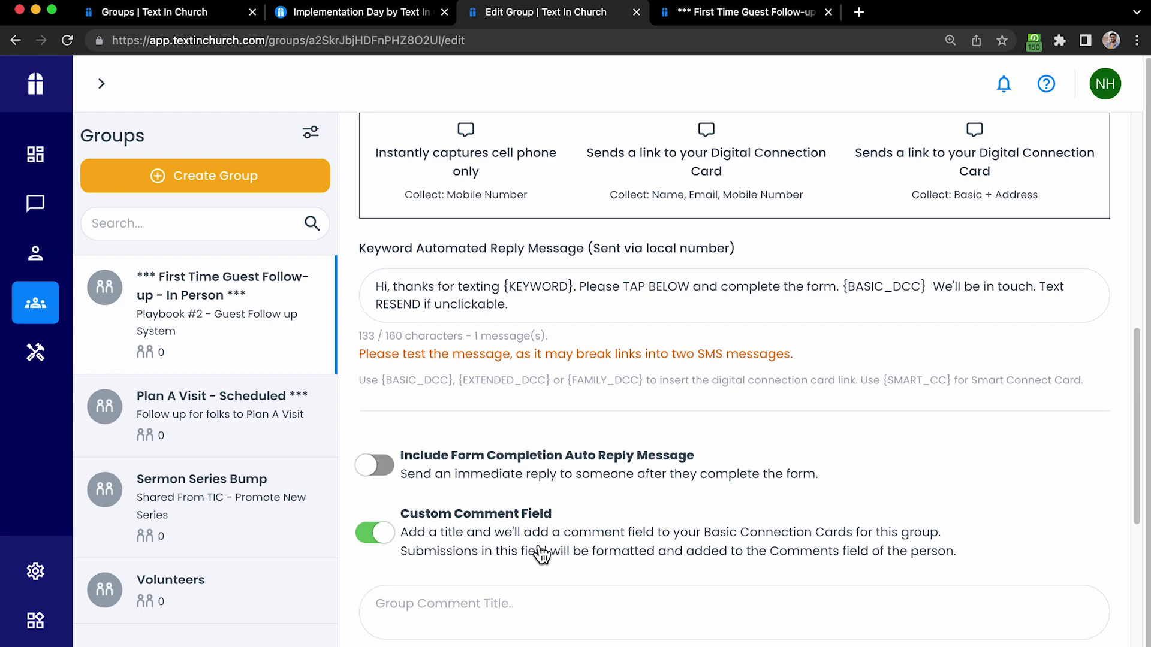
Title the group's custom comment field "Prayer Requests"
scroll(541, 555, down, 1)
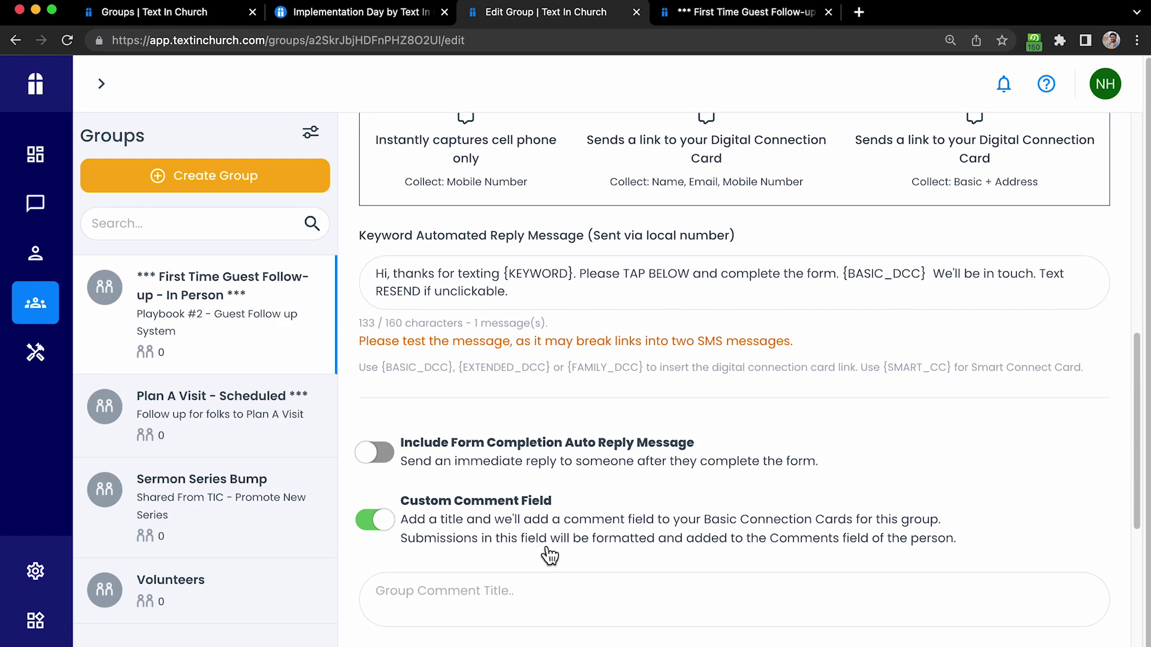
scroll(546, 548, down, 1)
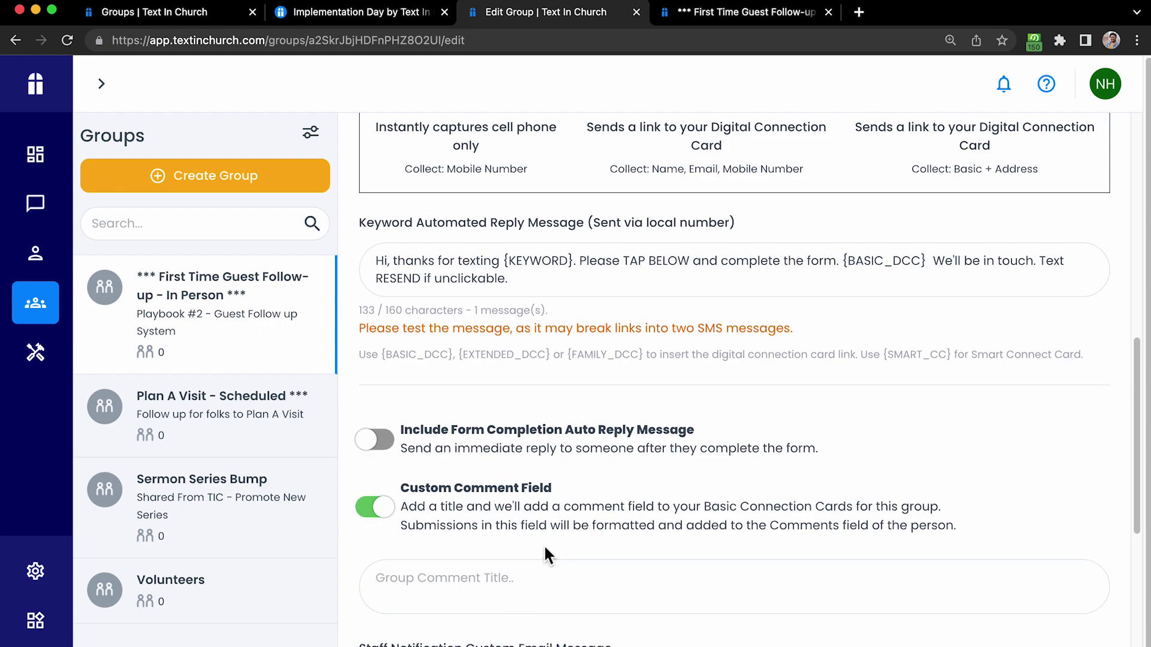
click(526, 586)
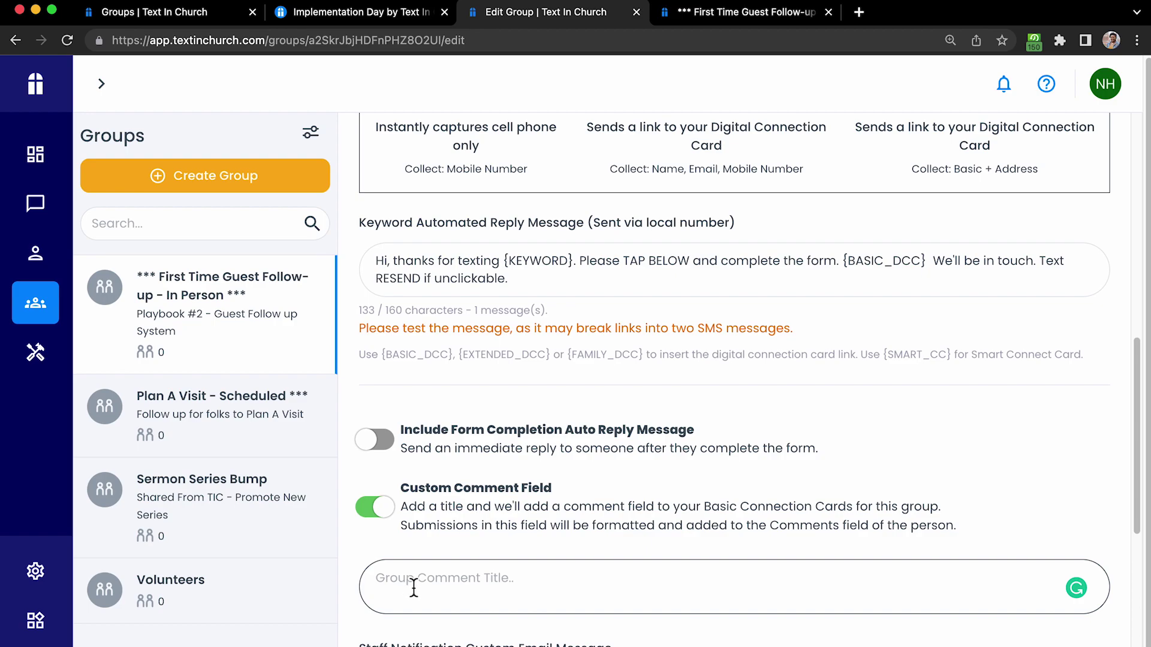
text(Pa)
Save the group changes and dismiss the success notification
scroll(411, 573, down, 3)
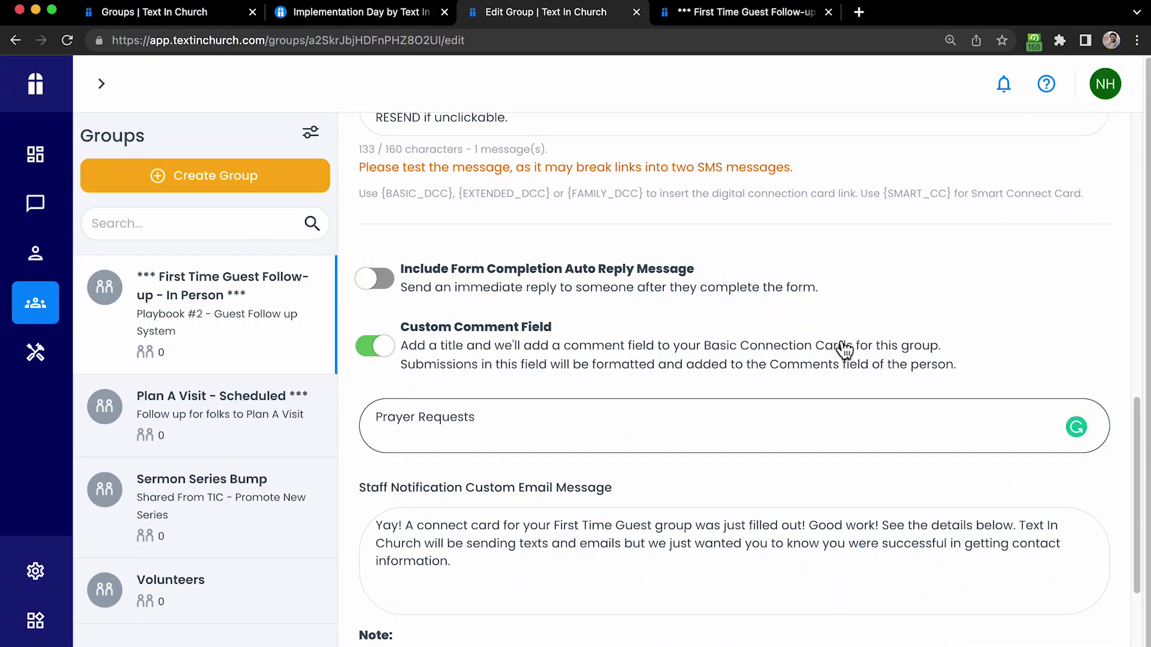
scroll(840, 342, down, 3)
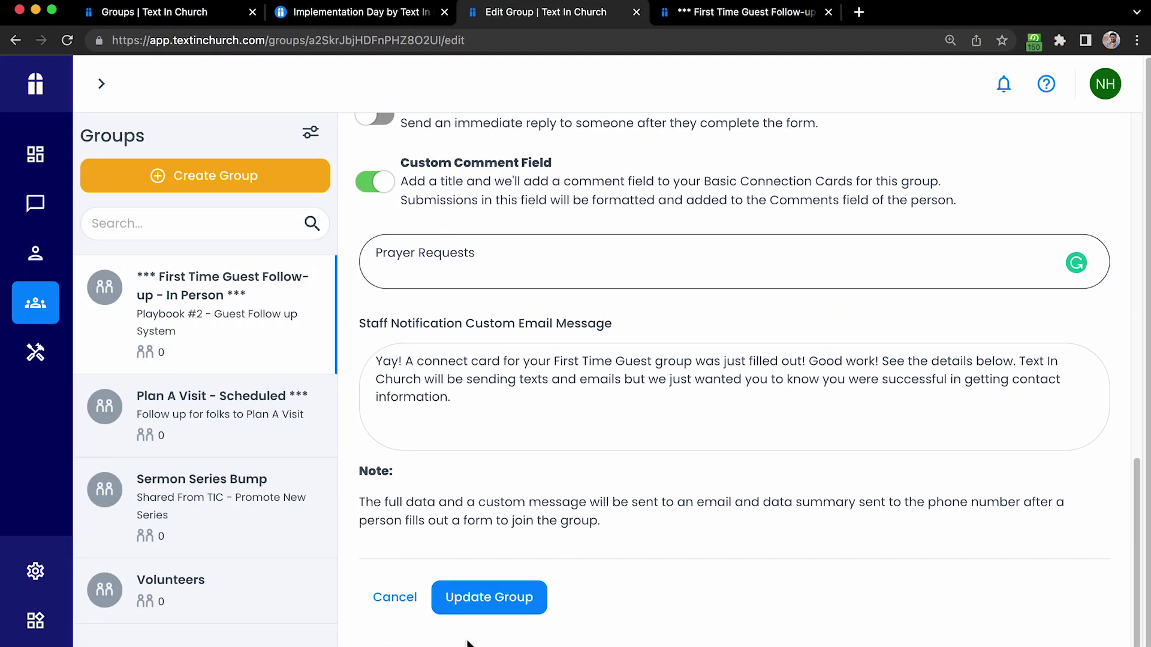
click(505, 607)
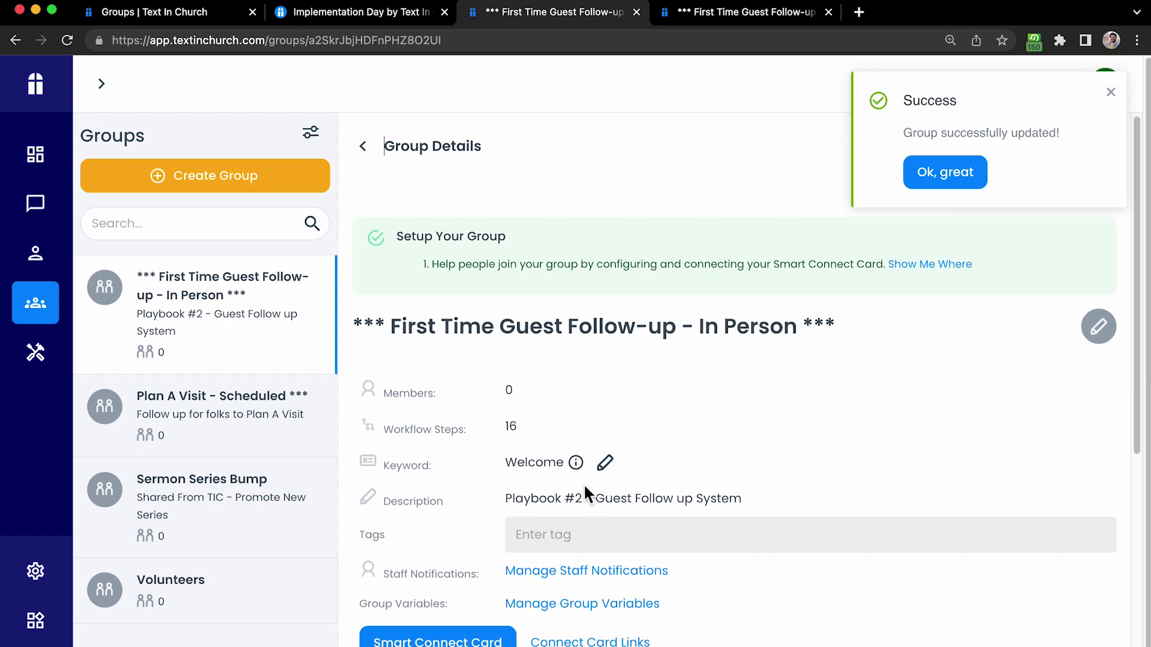
scroll(584, 486, down, 1)
scroll(583, 484, down, 3)
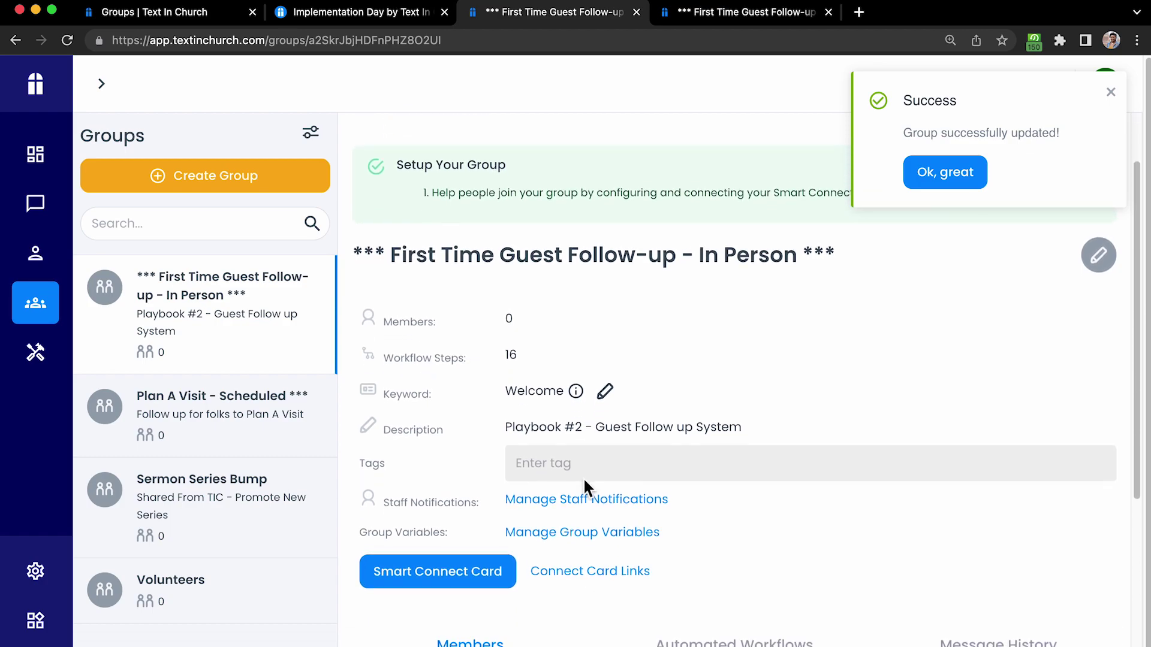
click(955, 179)
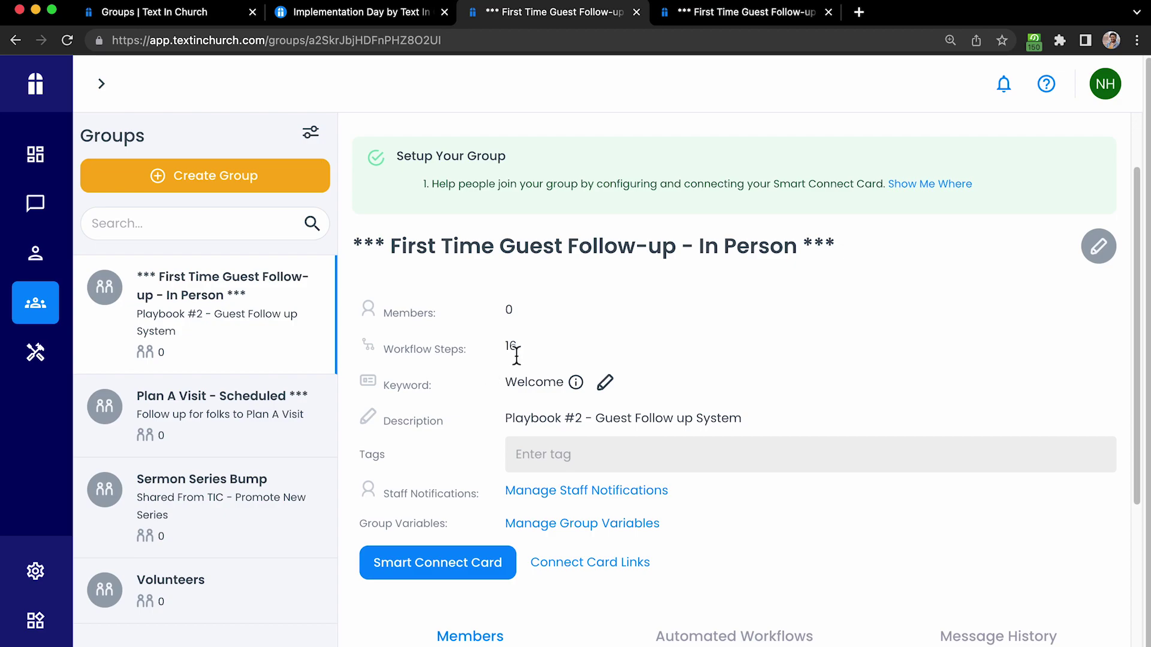
Display the Connect Card Links for the First Time Guest Follow-up group
scroll(517, 379, down, 1)
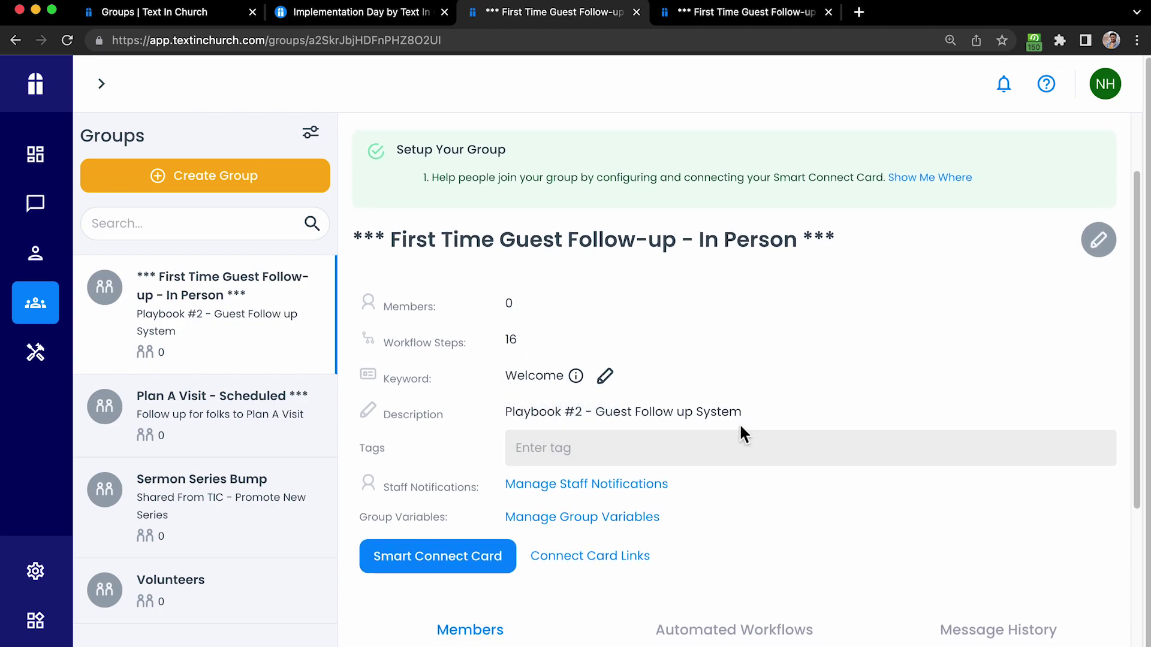
scroll(629, 494, down, 2)
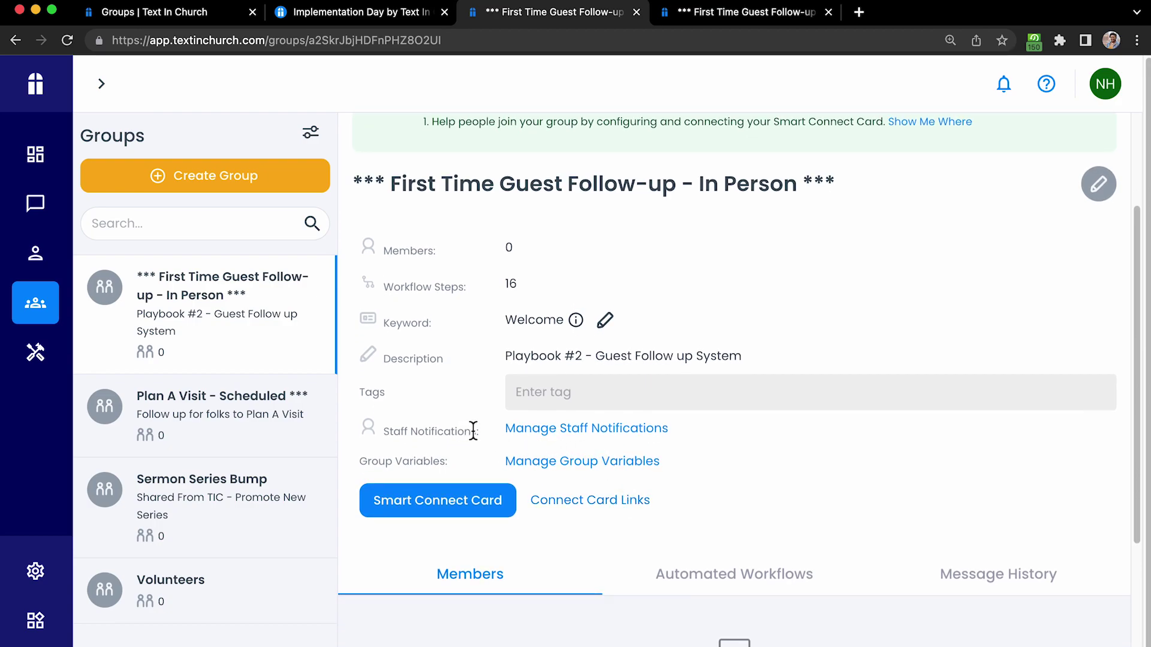
click(603, 505)
scroll(621, 509, down, 2)
scroll(621, 517, down, 3)
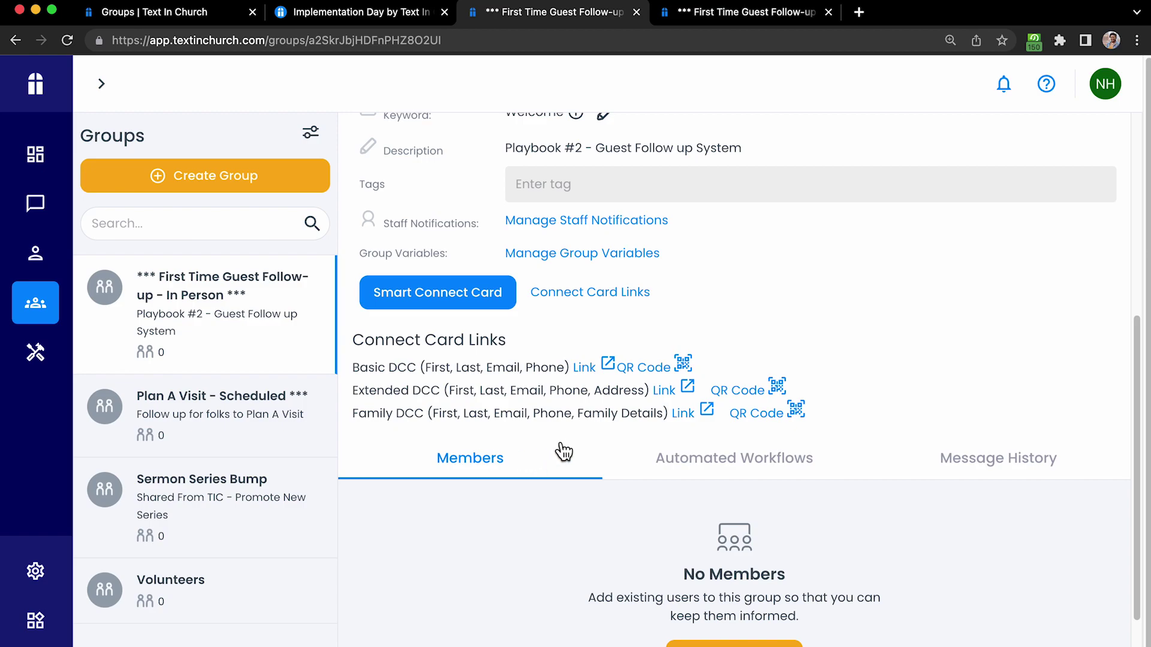
Open the Basic DCC link and check the web form for the Prayer Requests field
click(587, 368)
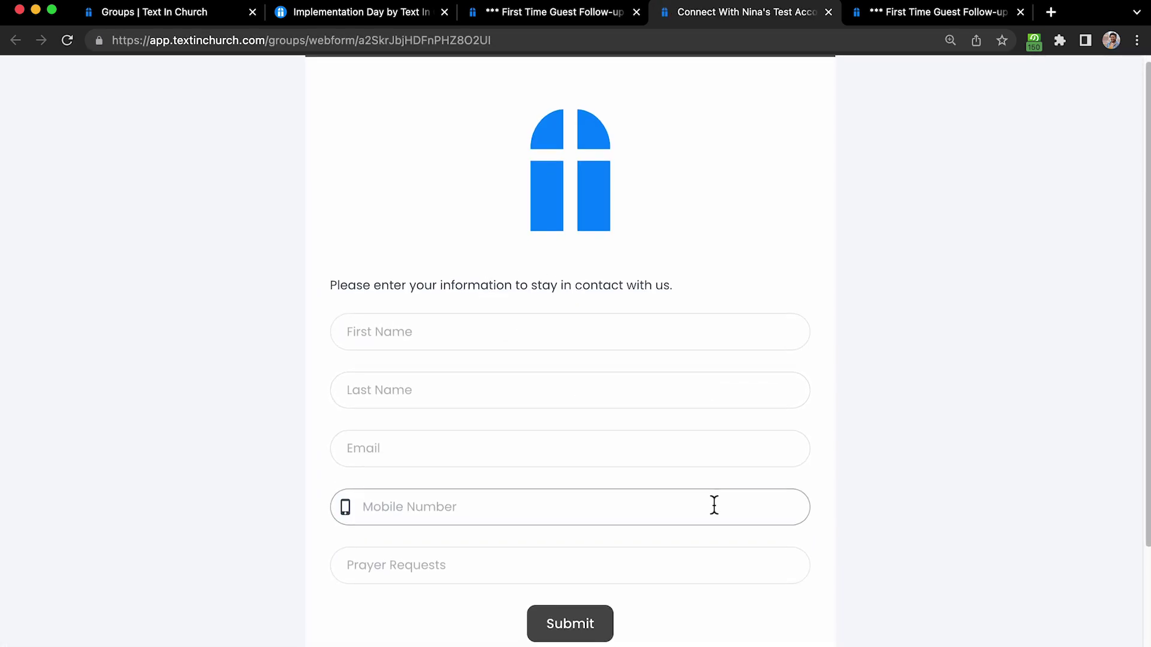
scroll(712, 506, down, 1)
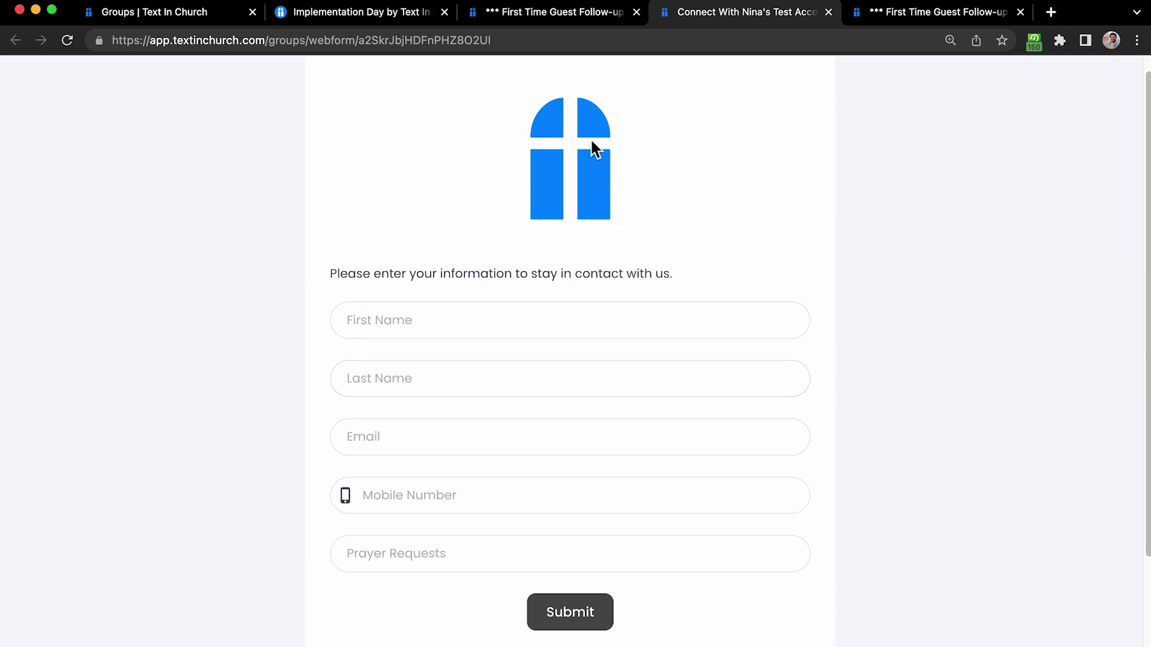
click(397, 547)
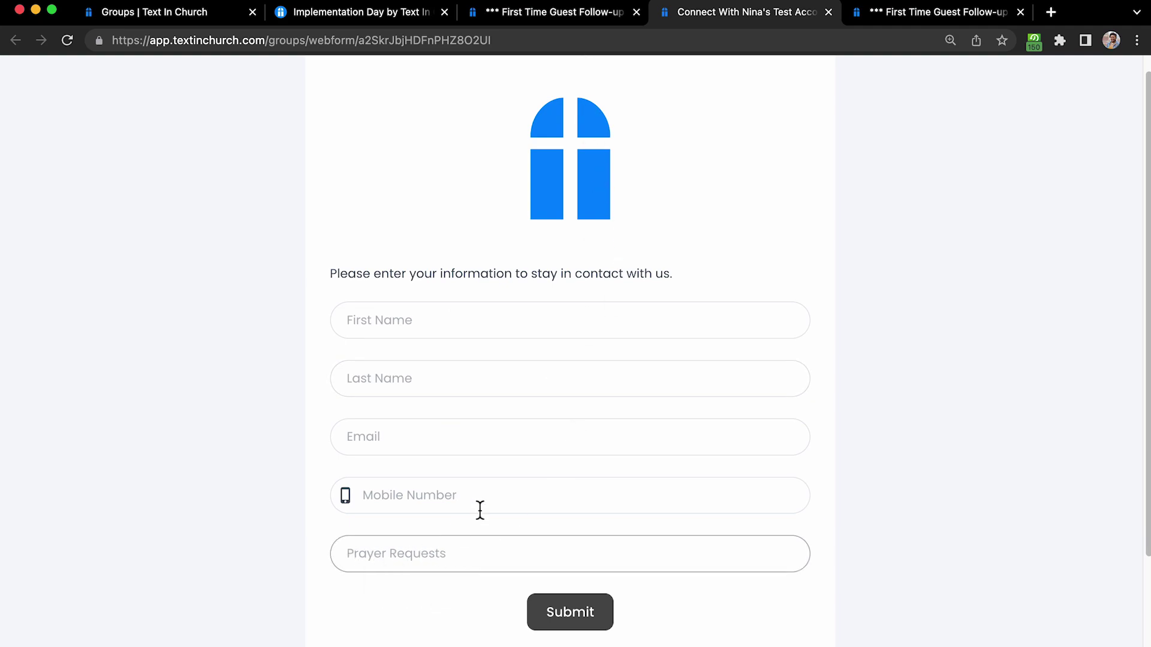
Return to the group details, open the Basic DCC QR code and download it
click(558, 14)
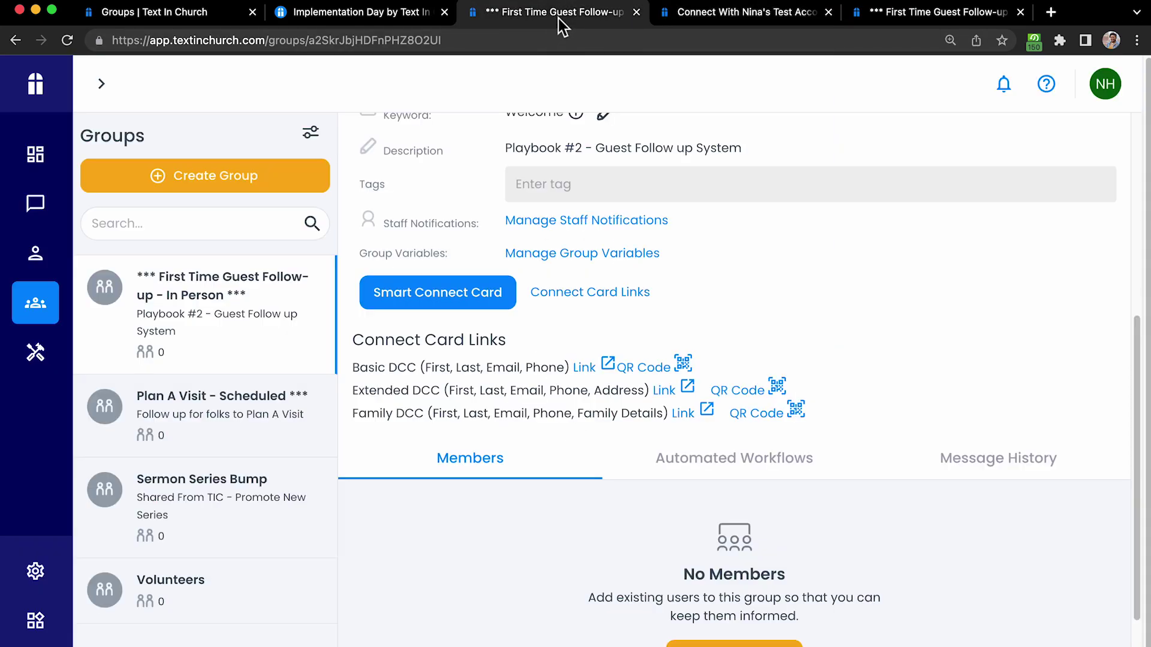
click(656, 370)
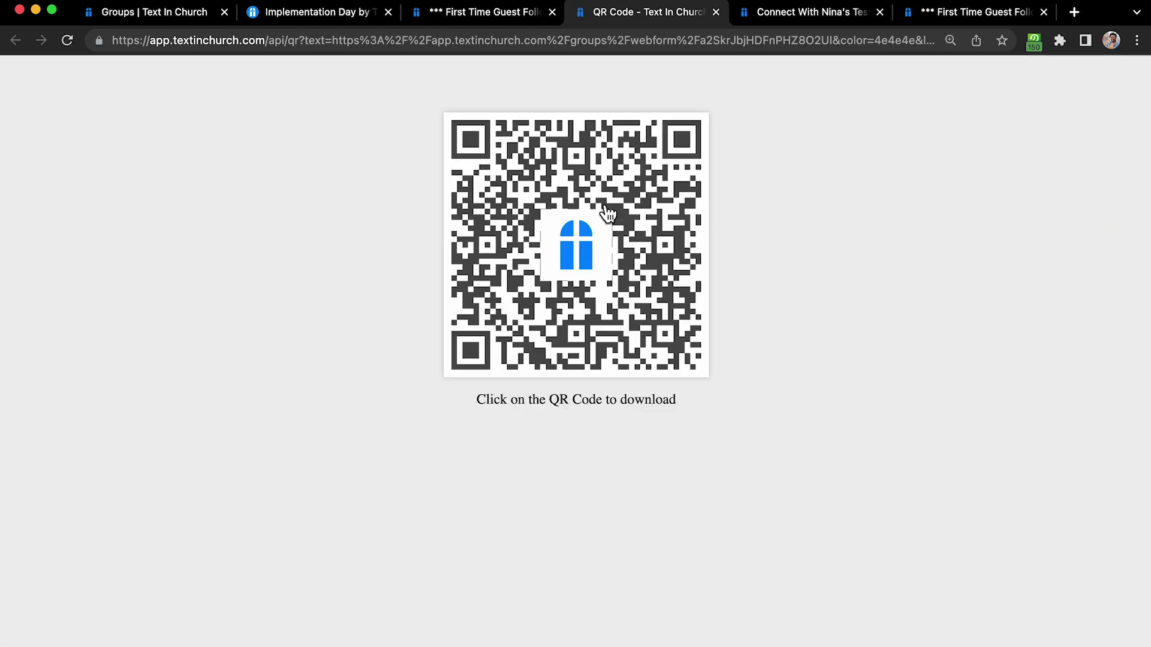
click(616, 366)
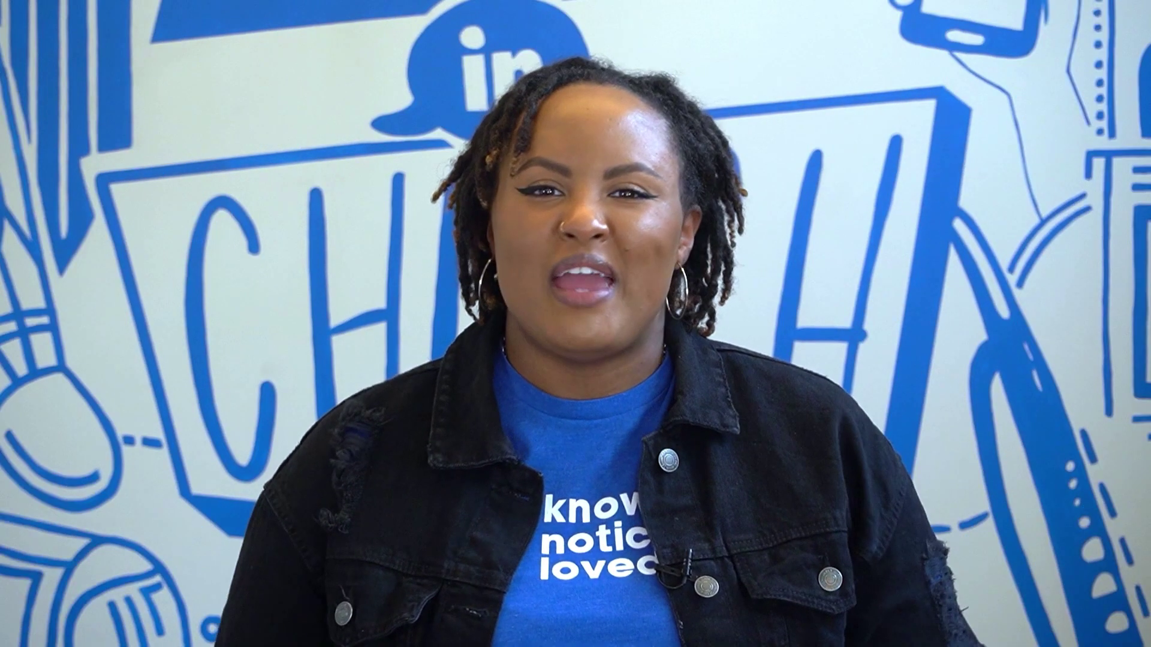
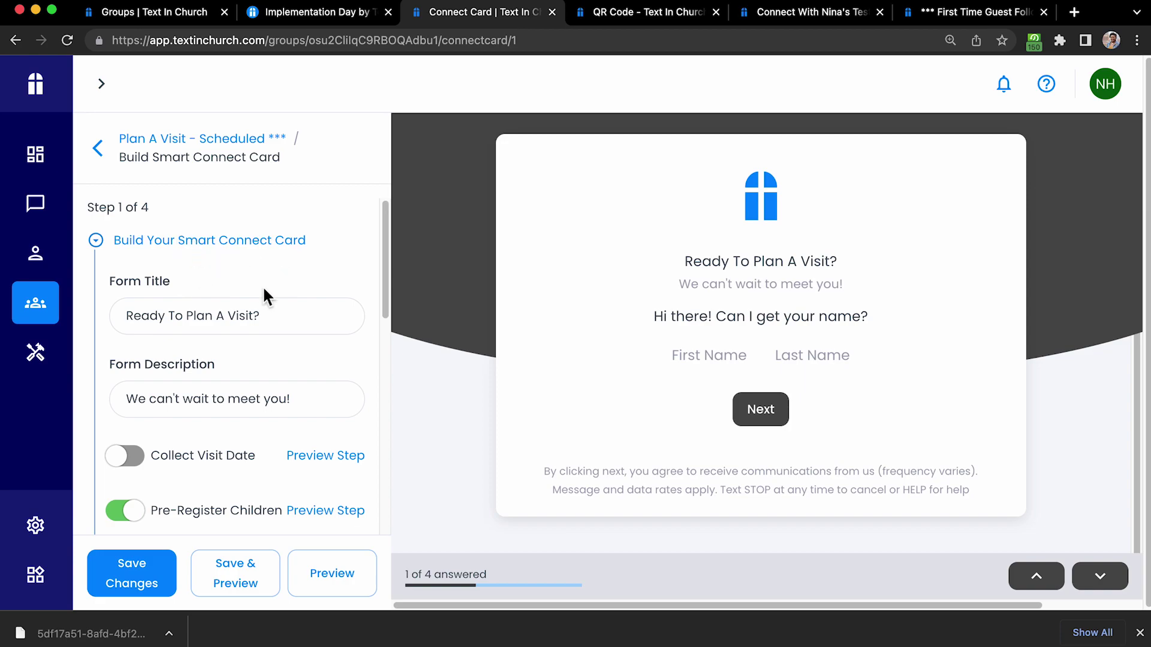
Try out Collect Visit Date on the Plan A Visit connect card by enabling it, previewing its step and turning it off again
click(301, 312)
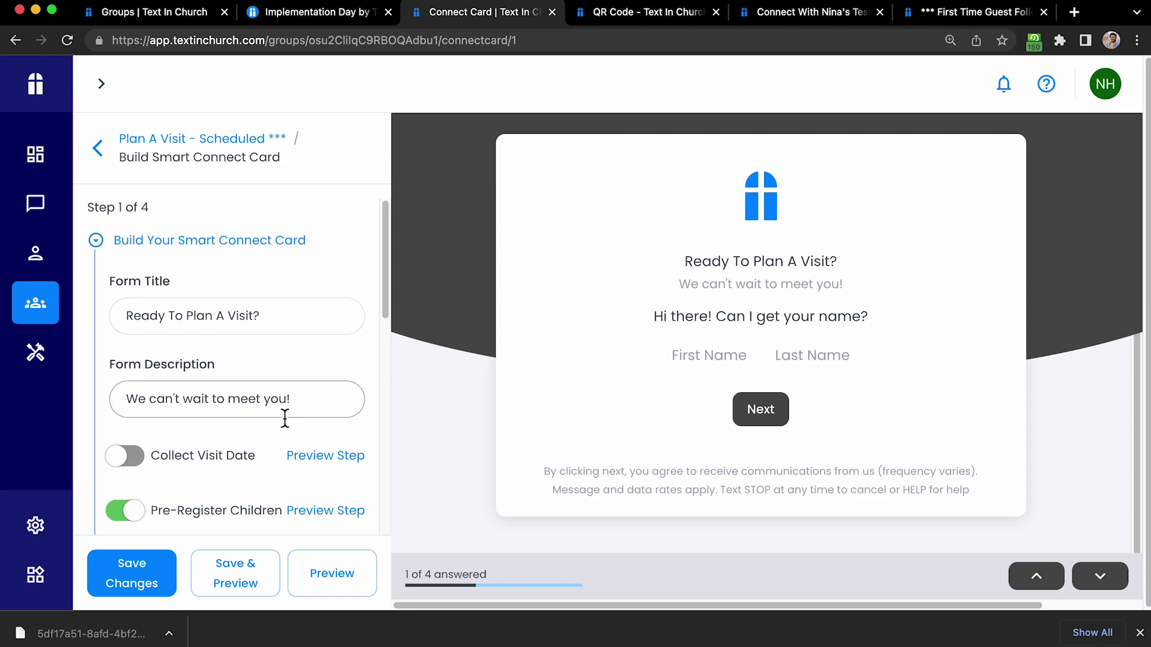
scroll(285, 413, down, 5)
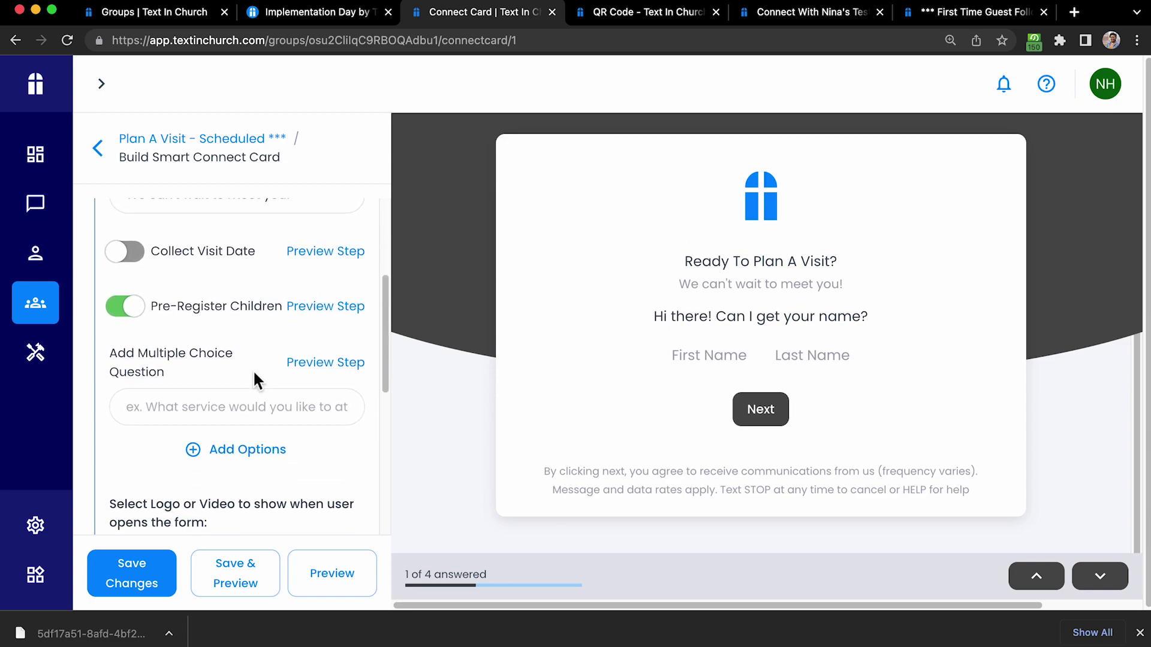
scroll(267, 312, up, 1)
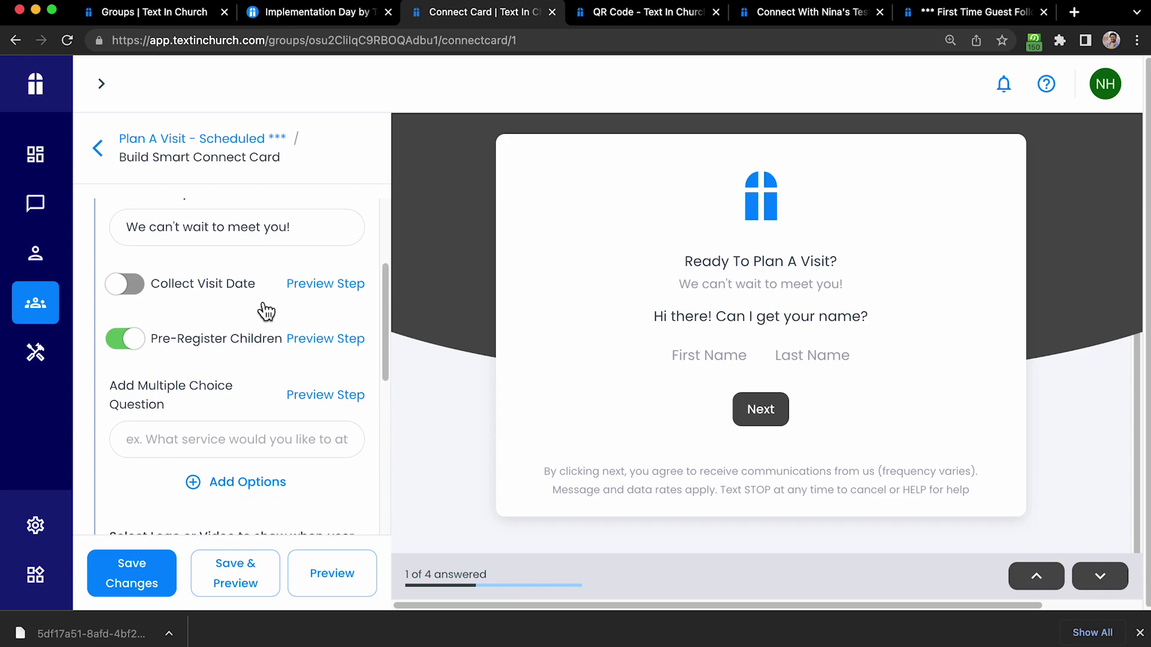
scroll(266, 311, up, 4)
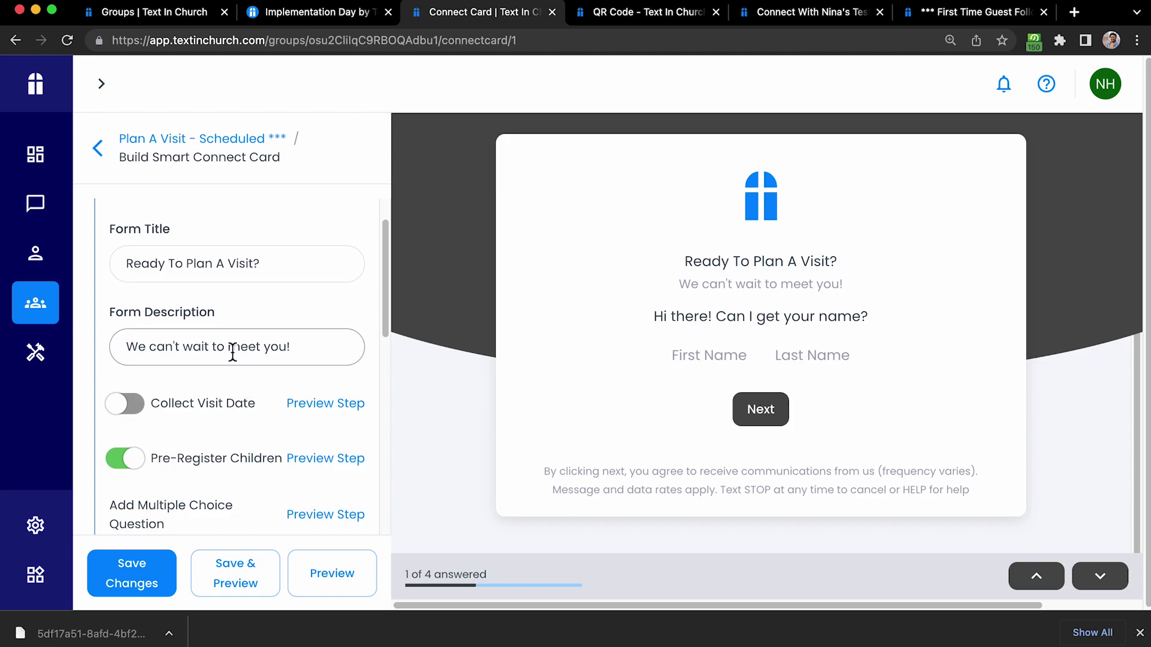
scroll(233, 351, down, 1)
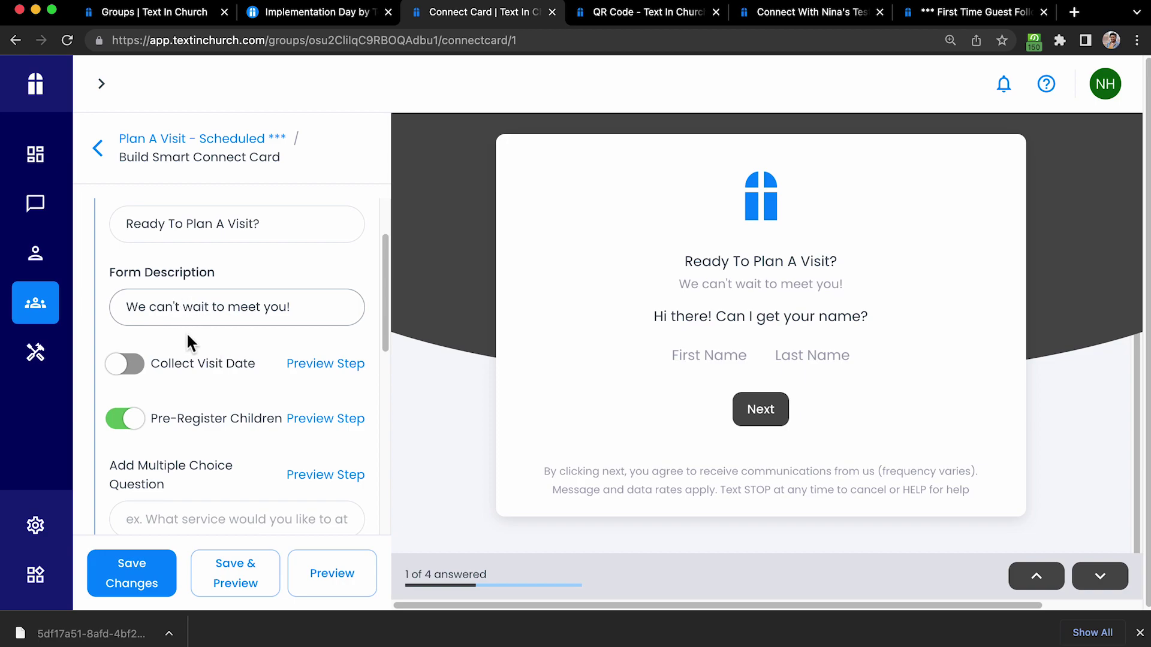
click(142, 376)
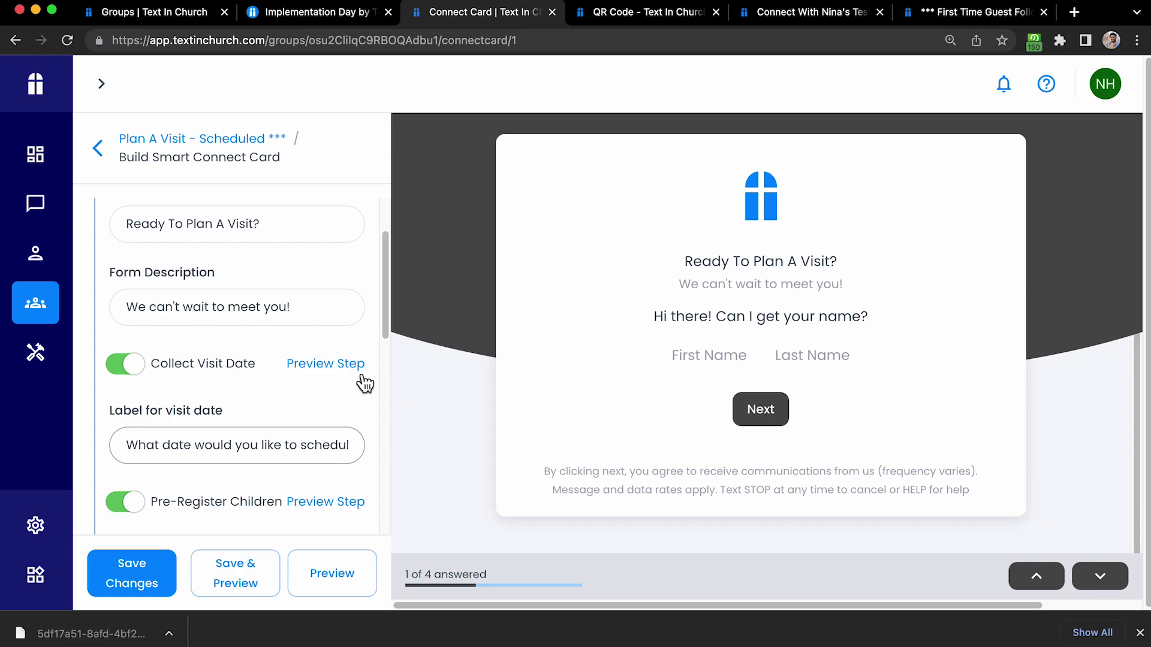
click(333, 366)
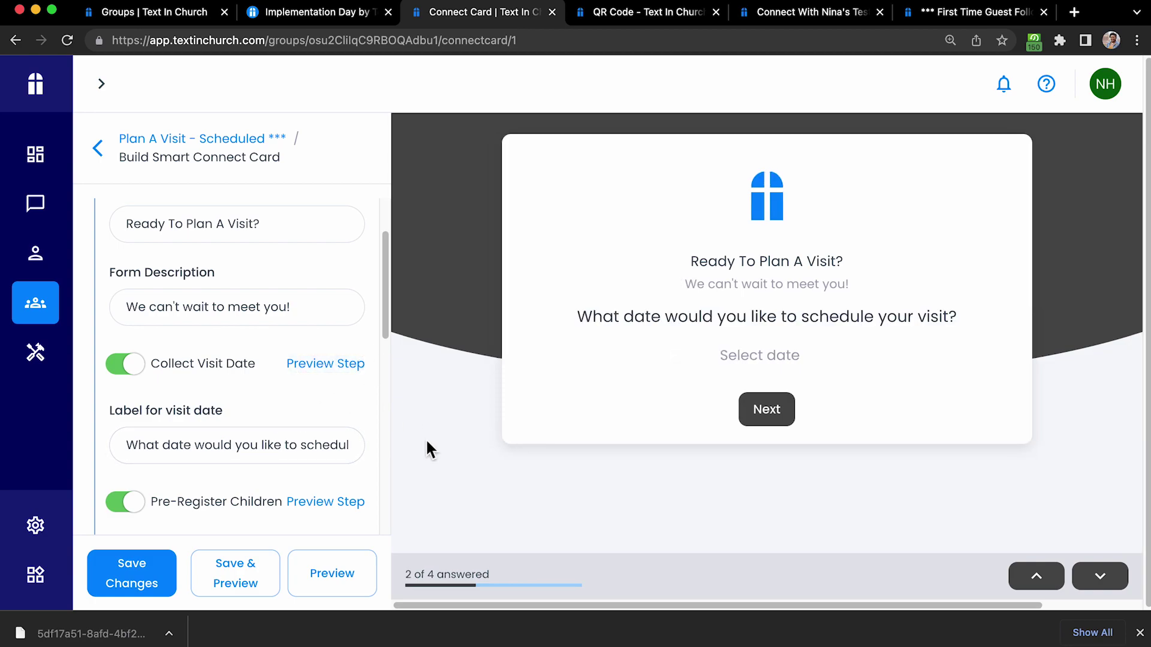
click(318, 445)
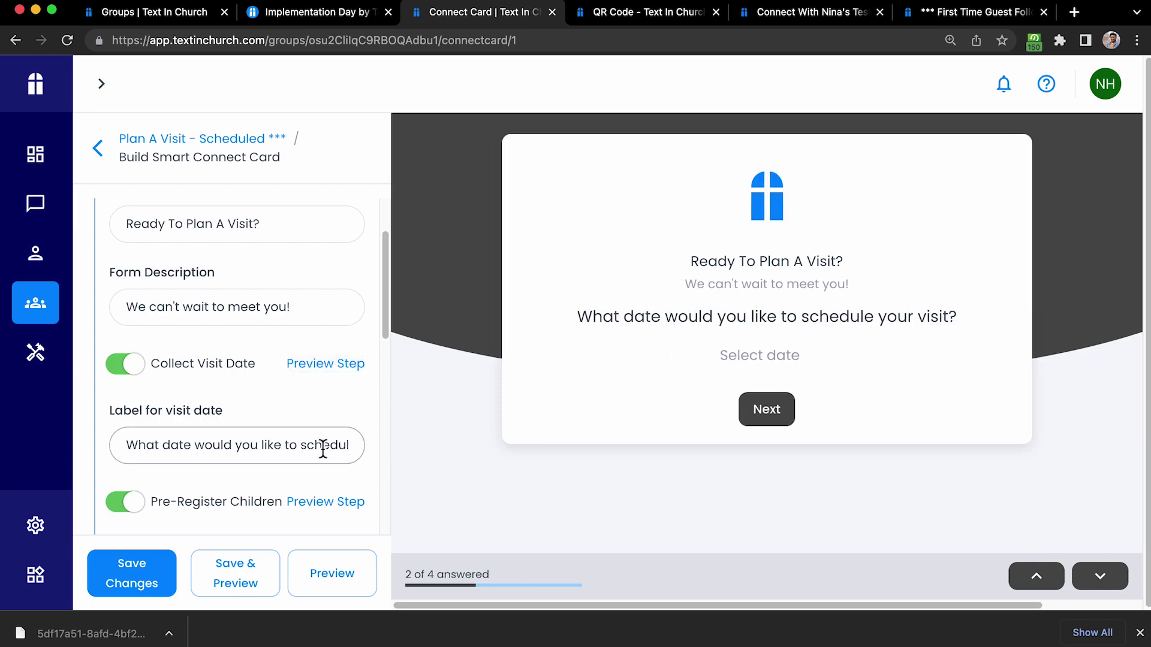
click(123, 367)
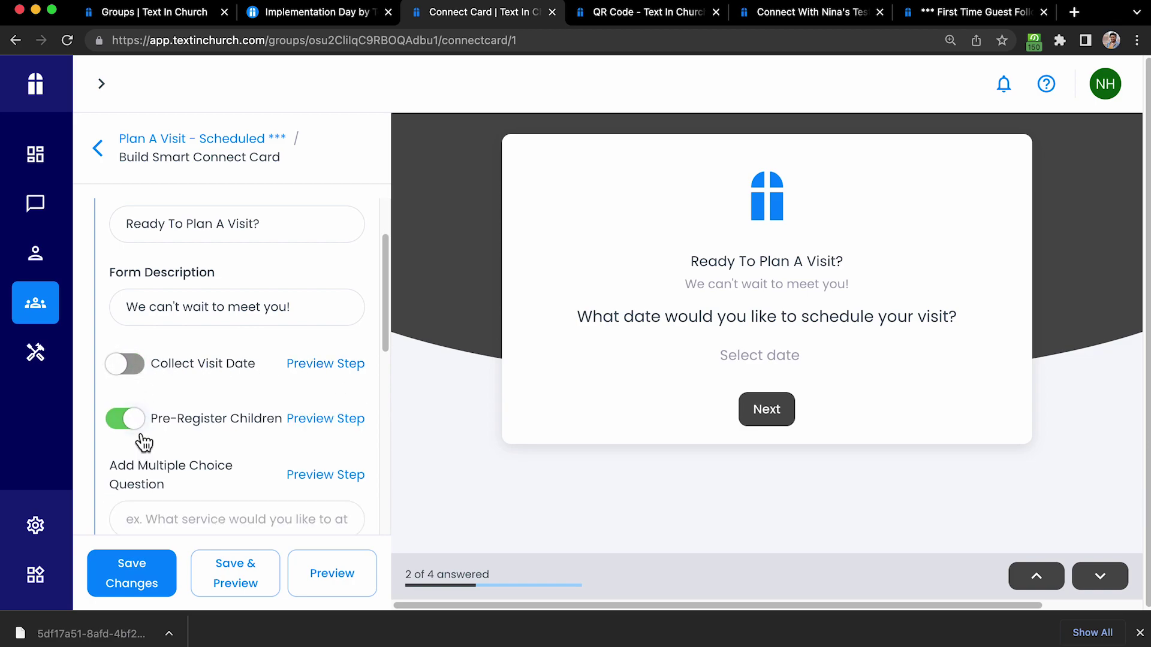
Preview the Pre-Register Children step of the Plan A Visit connect card
scroll(167, 378, down, 2)
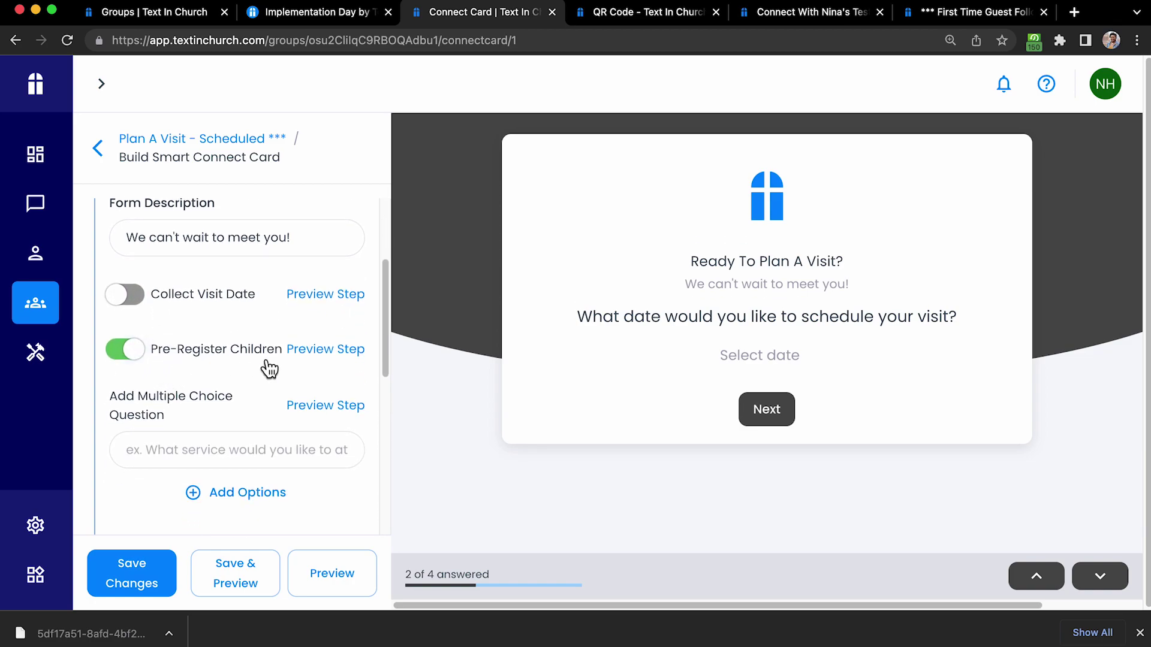
click(319, 350)
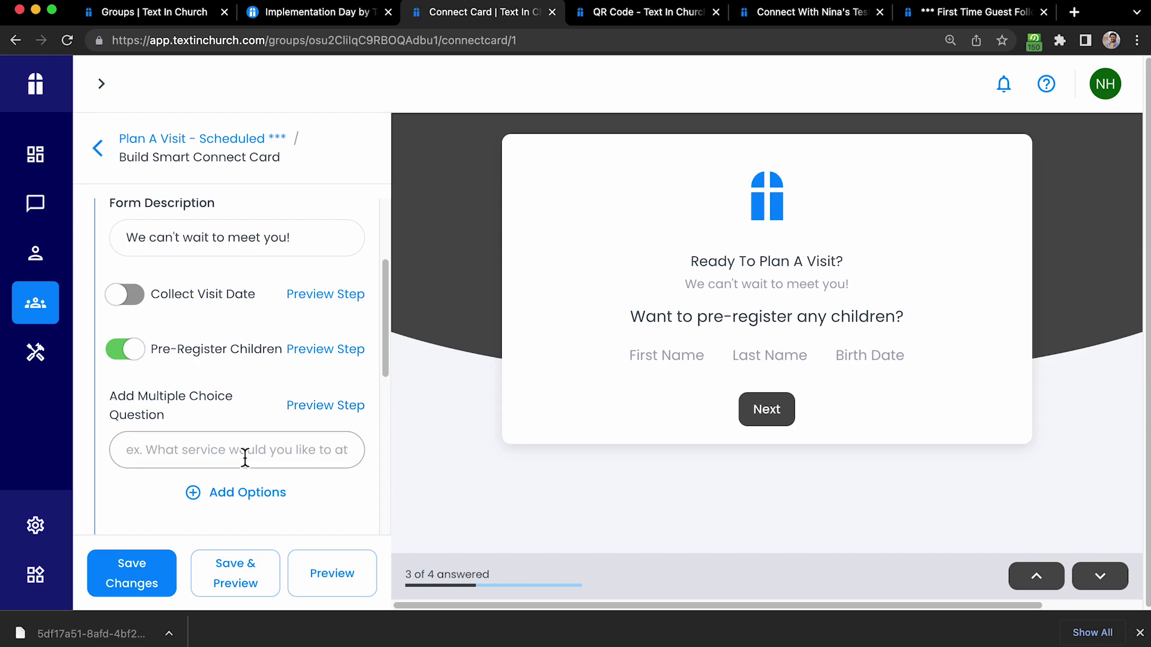
Add the multiple choice question "What service will you most likely attend?", starting a new answer option and cancelling it
click(283, 464)
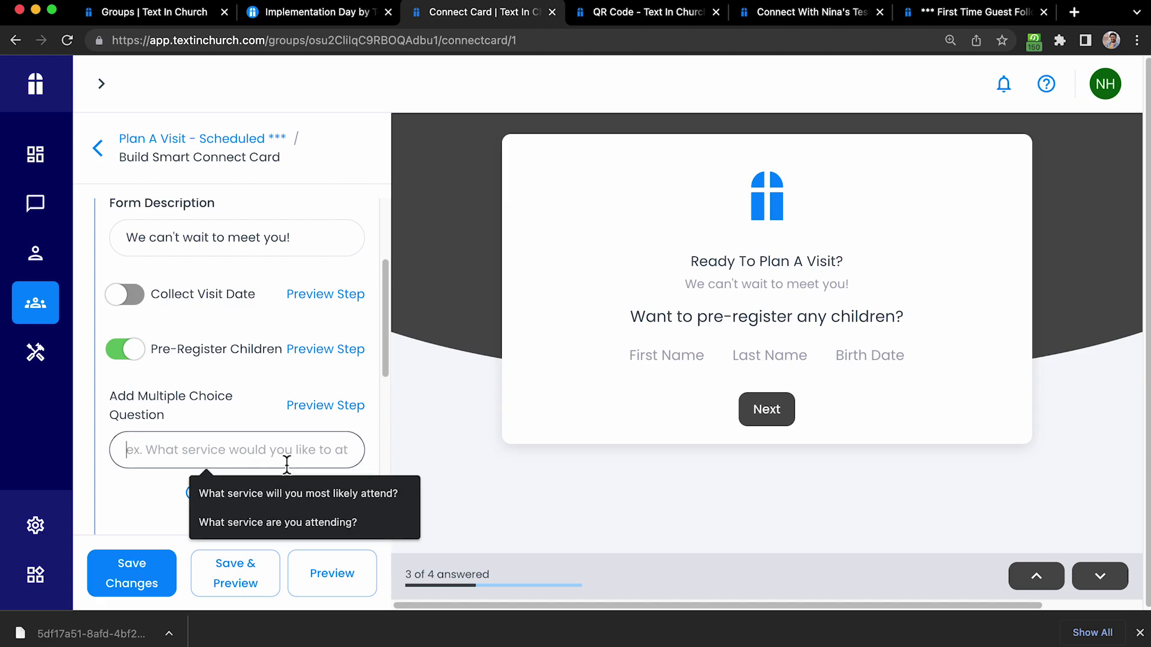
click(296, 487)
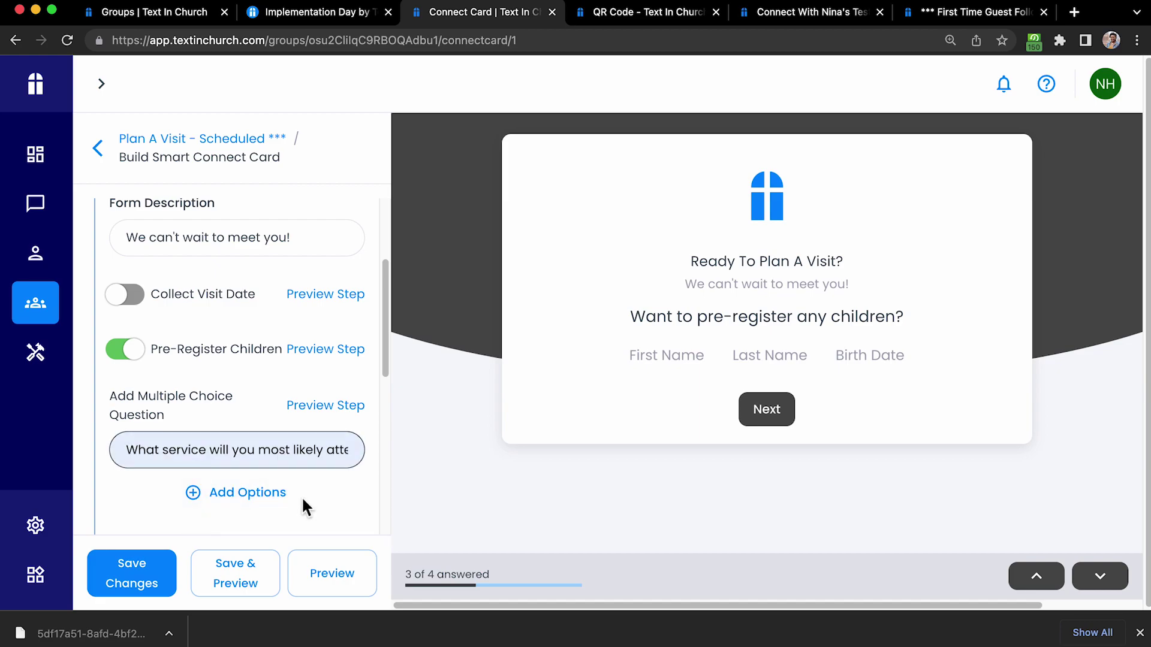
click(270, 499)
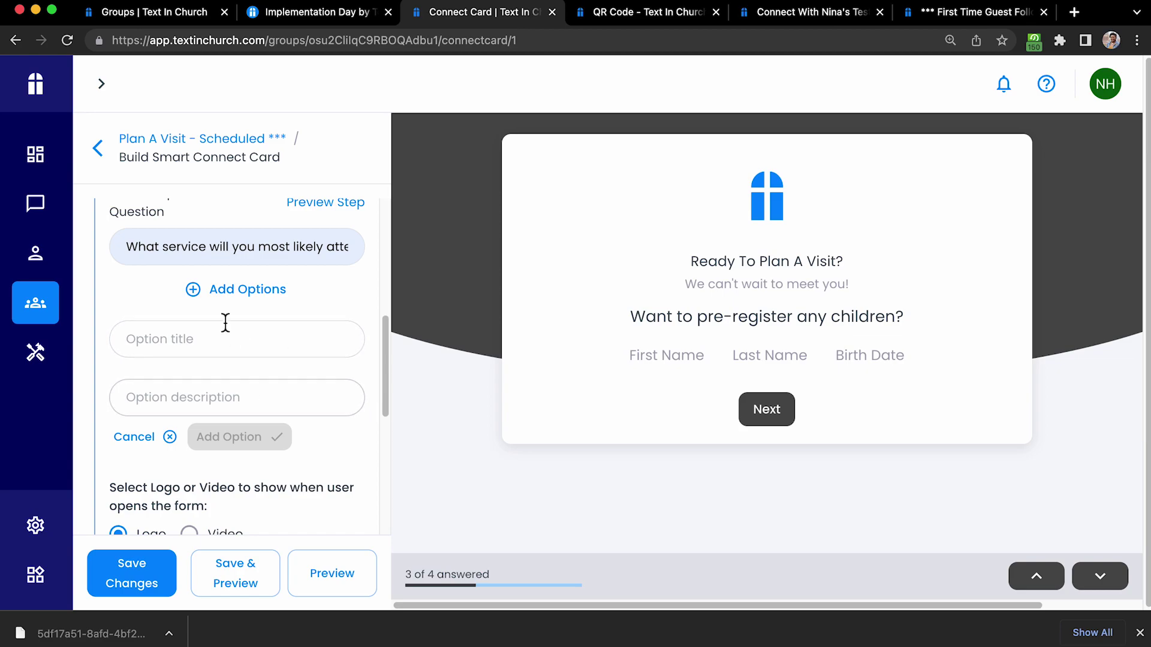
click(173, 442)
scroll(198, 402, up, 2)
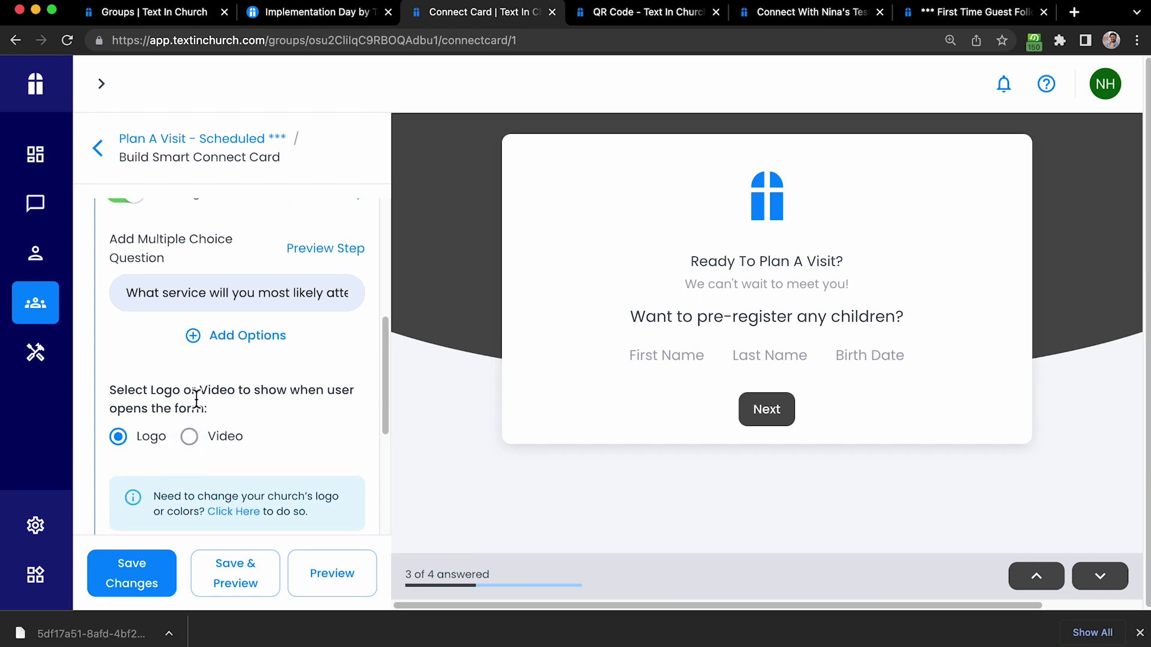
Choose Video as the media shown when the form opens, then save the connect card changes and dismiss the notice
scroll(237, 396, down, 3)
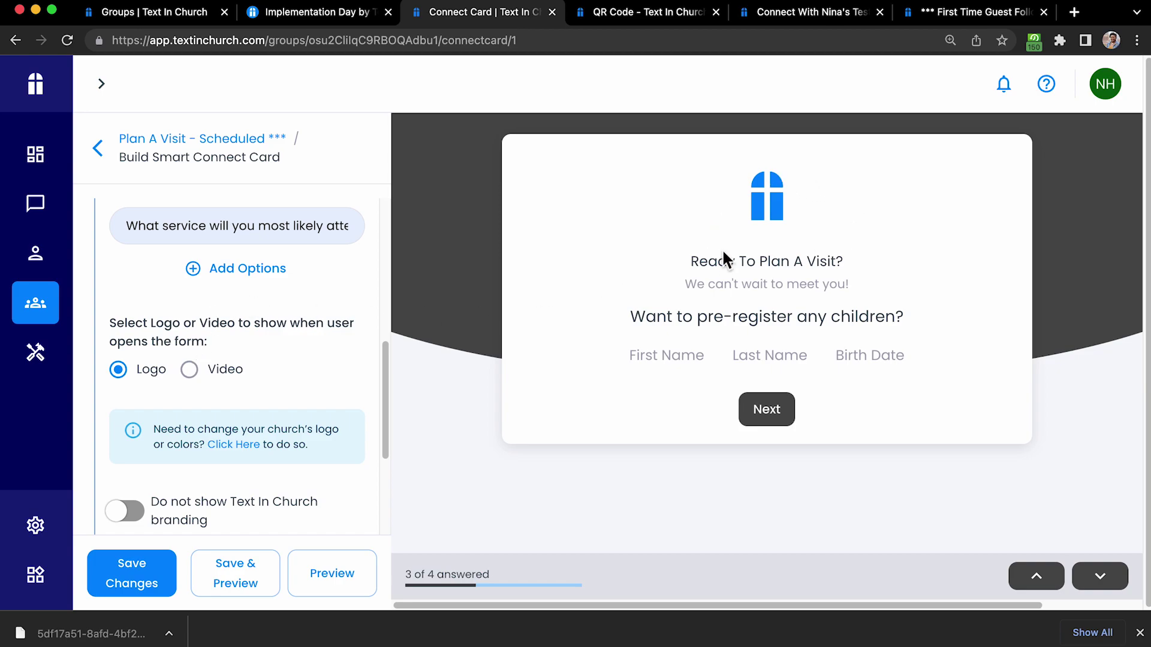
click(248, 372)
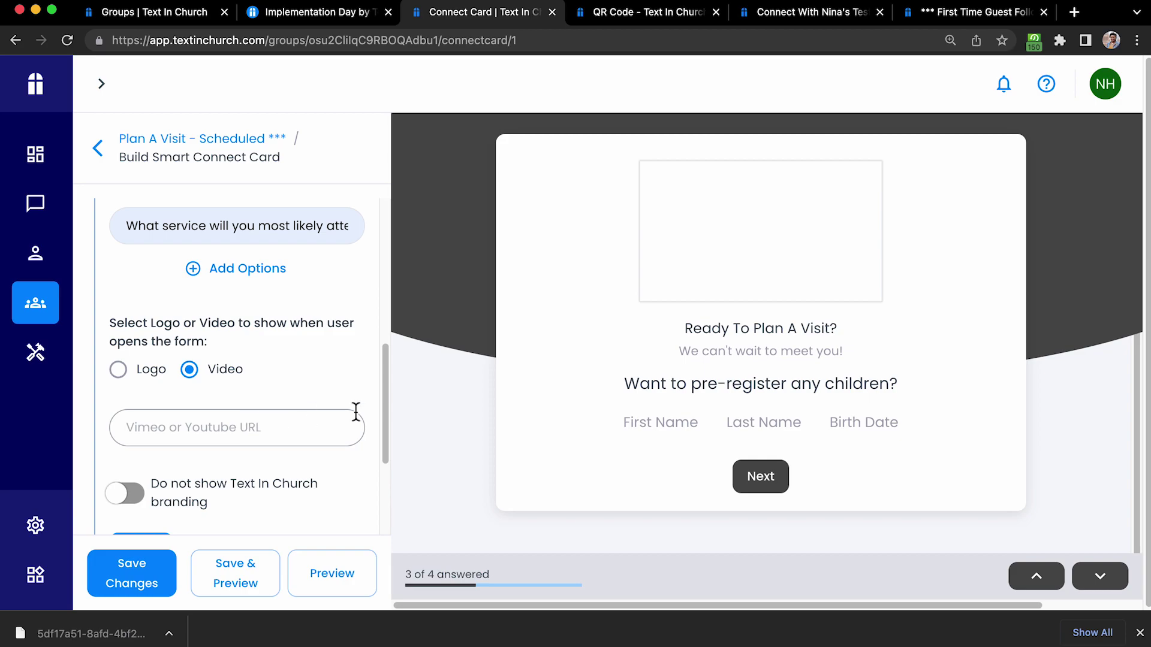
scroll(187, 455, down, 3)
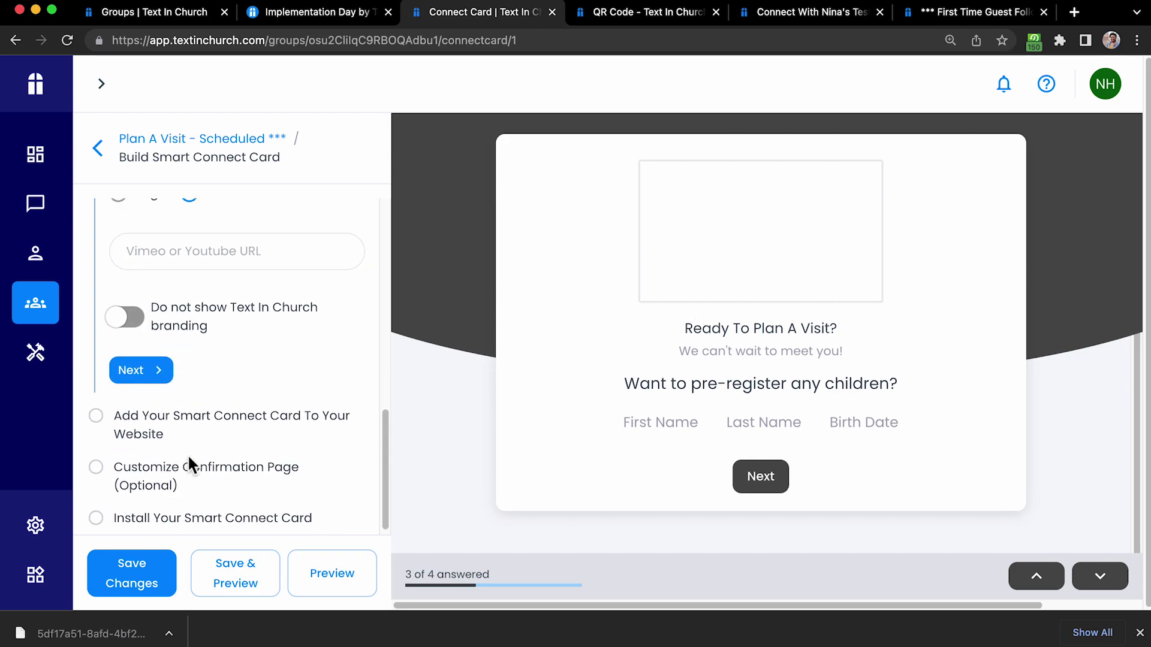
scroll(242, 313, up, 2)
scroll(243, 313, up, 1)
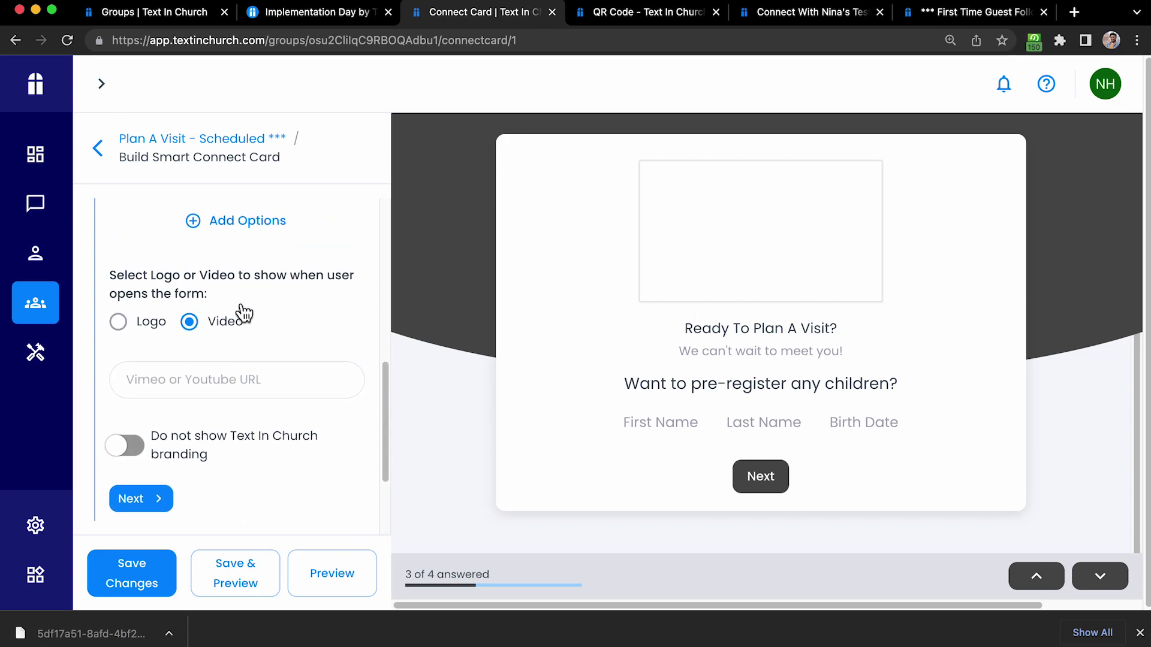
scroll(239, 303, down, 3)
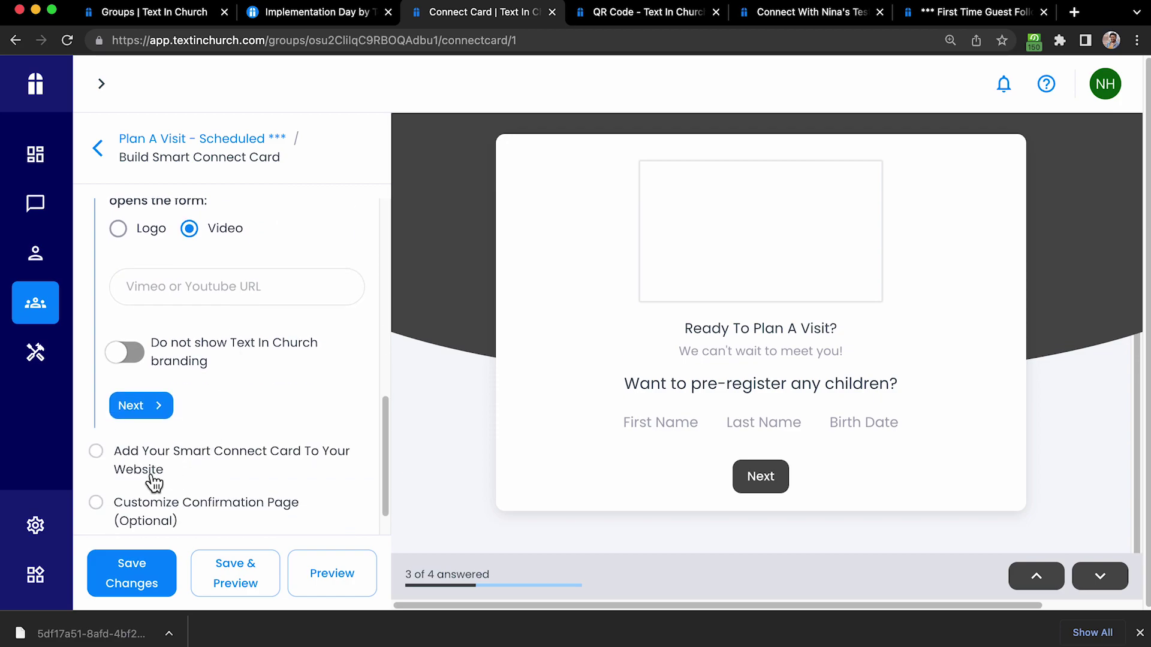
click(159, 583)
click(171, 588)
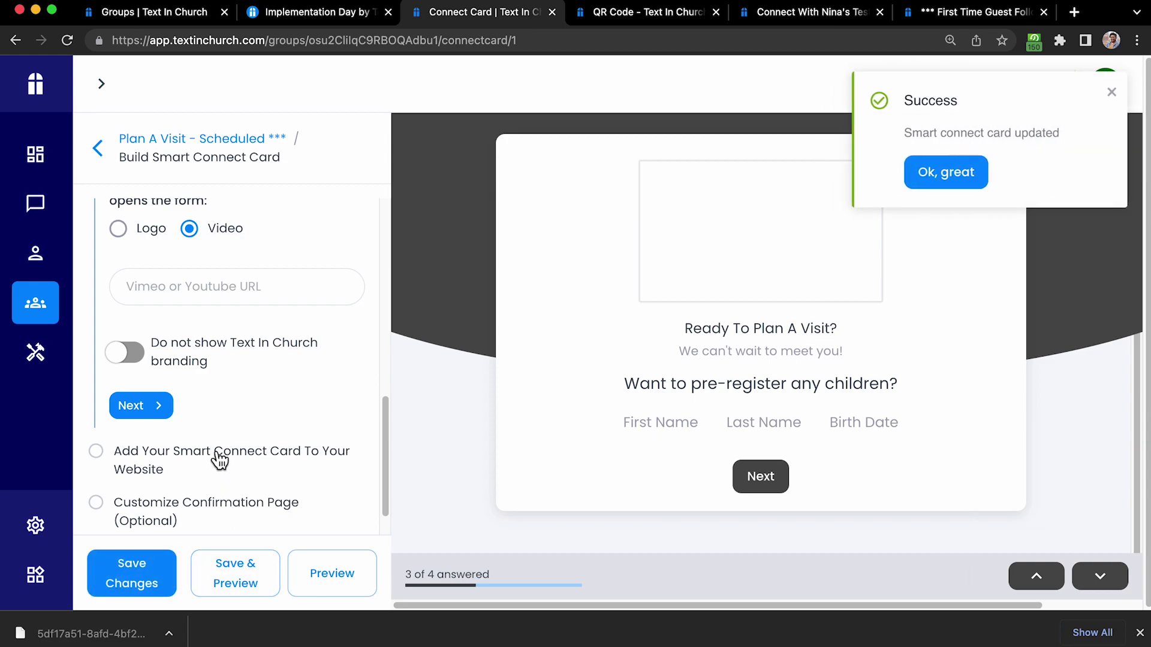
click(977, 186)
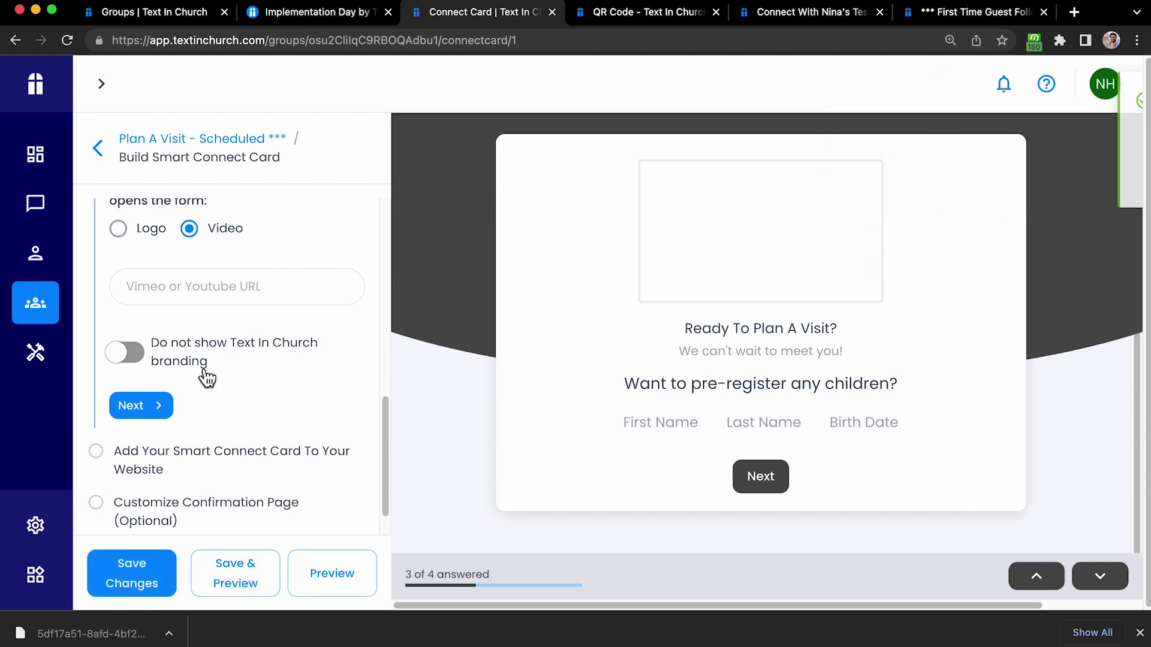
Continue to adding the Smart Connect Card to the website and review the Chat Bubble floating button settings
click(141, 408)
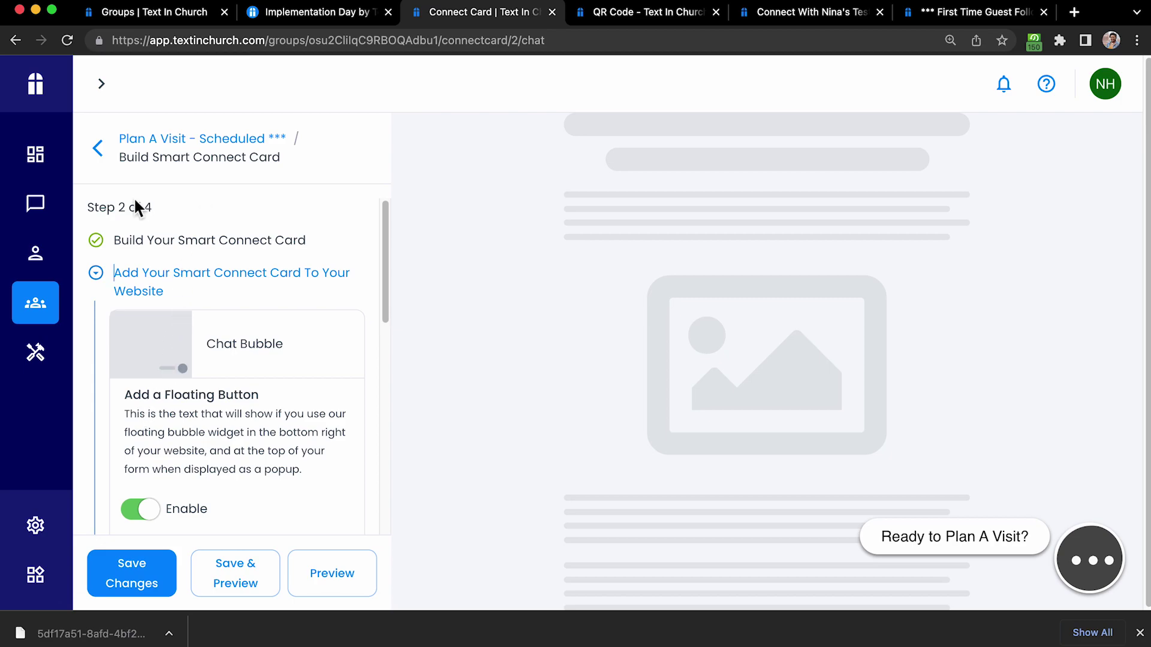
drag(95, 210, 210, 221)
click(210, 221)
scroll(171, 293, down, 1)
scroll(172, 291, down, 2)
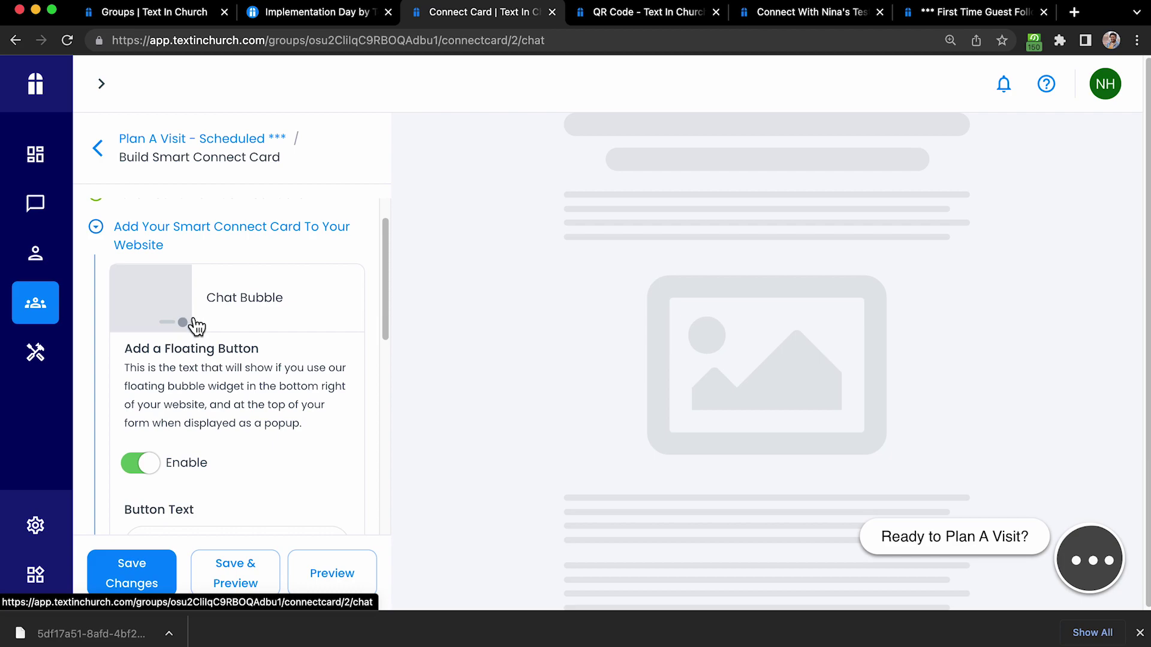
scroll(230, 325, down, 1)
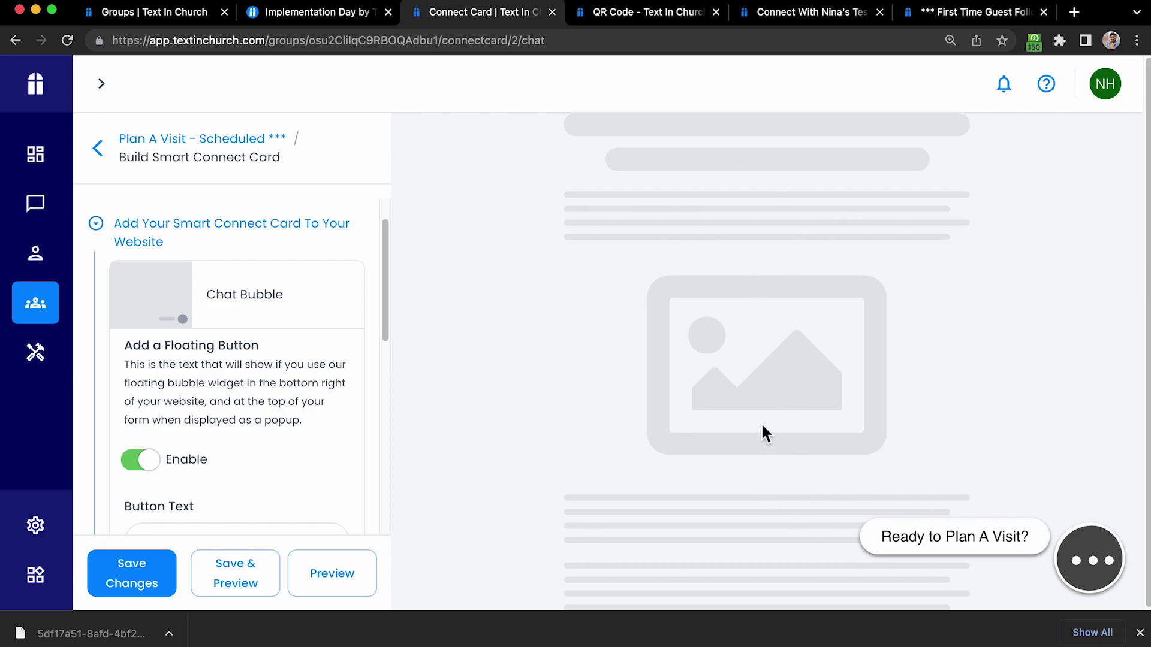
scroll(304, 332, down, 3)
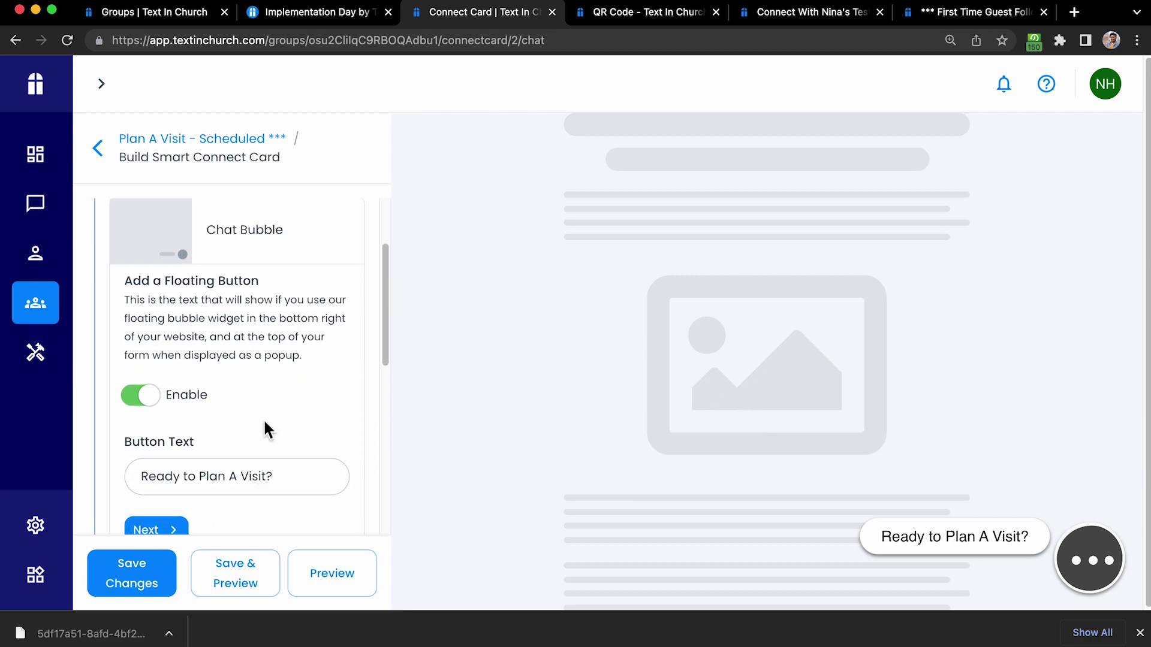
scroll(178, 405, down, 4)
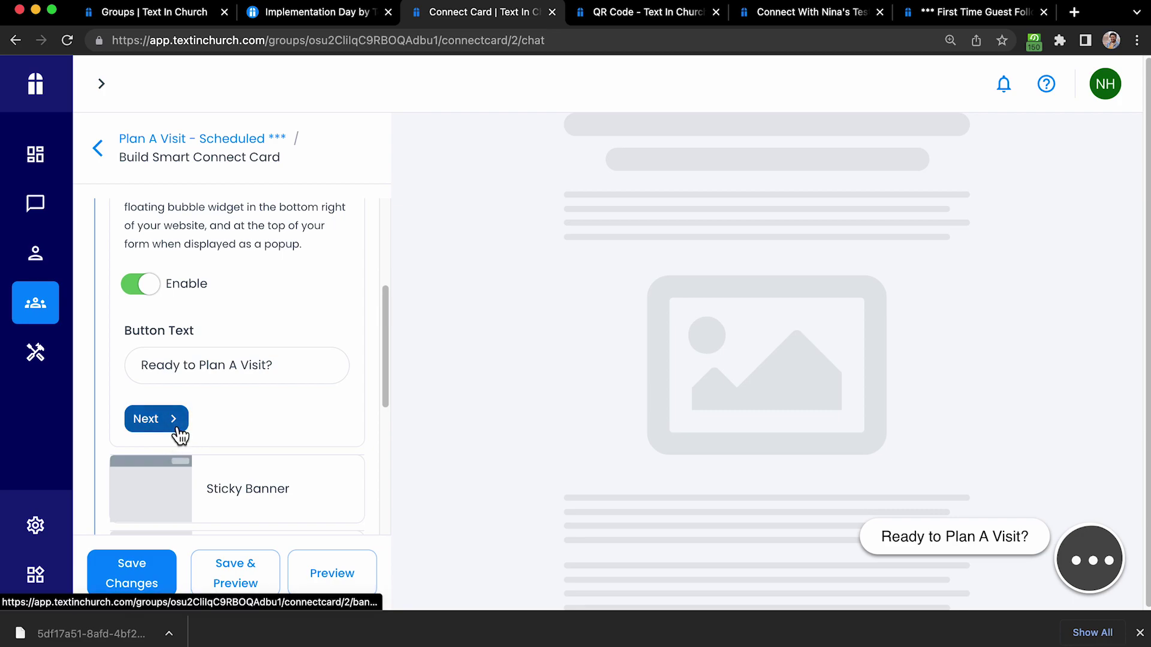
Open the Sticky Banner settings, try the Bottom of Site banner position and switch back to Top of Site
drag(180, 435, 127, 419)
click(155, 425)
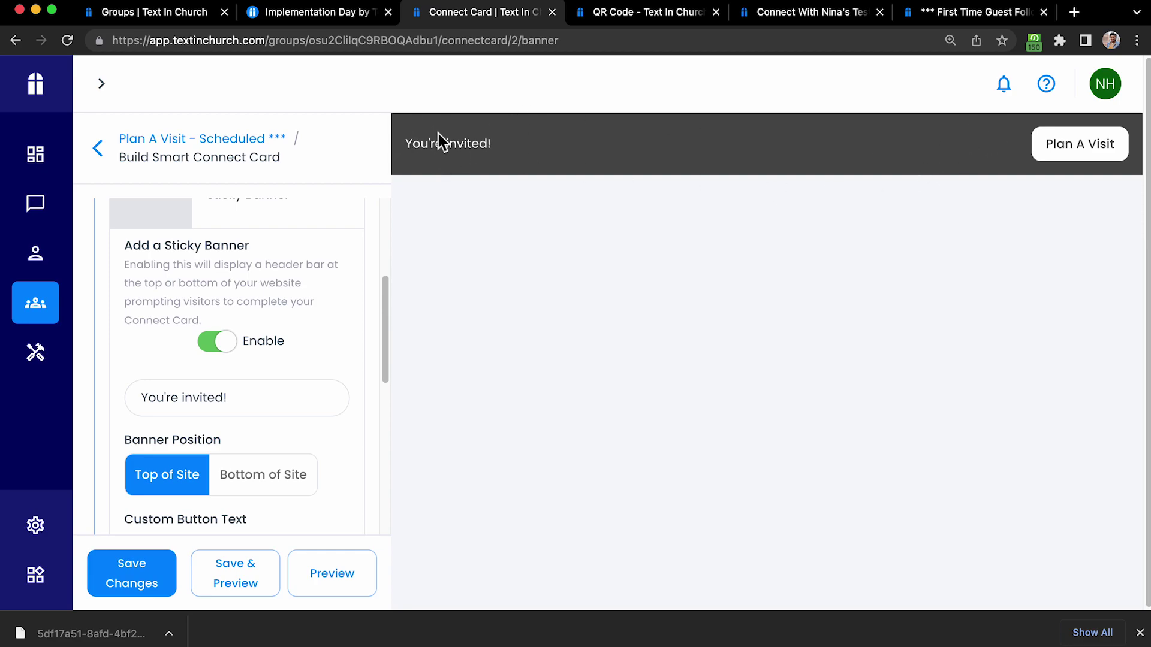
scroll(279, 414, down, 3)
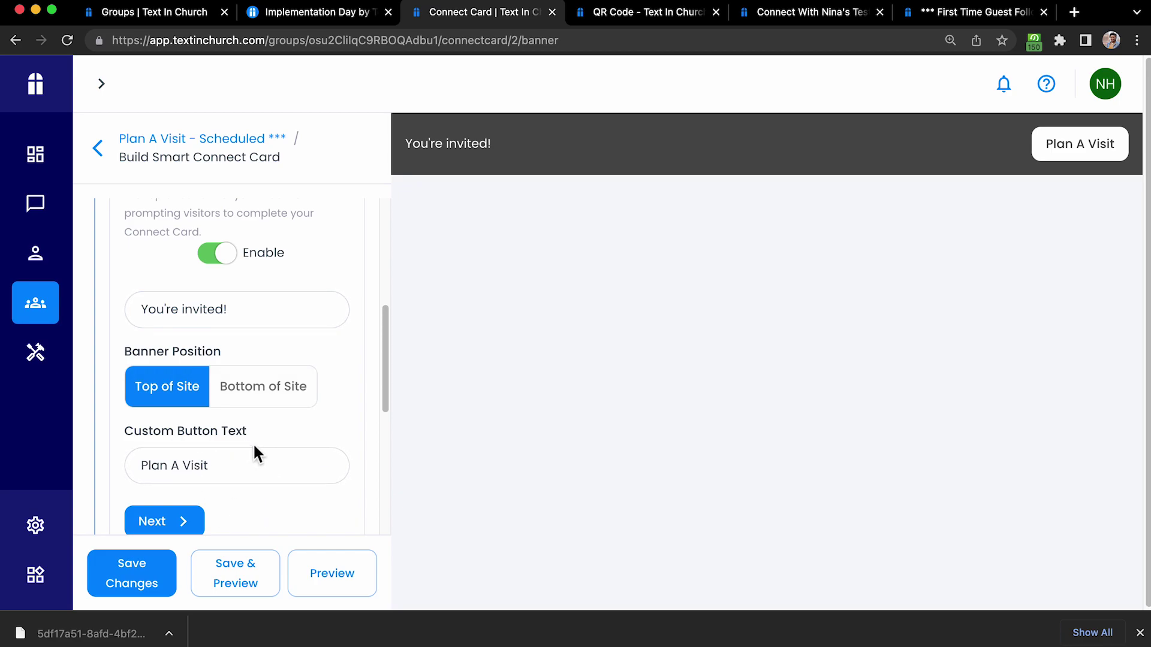
click(263, 403)
click(159, 406)
Continue to the Event Popup settings and enable the popup
click(198, 520)
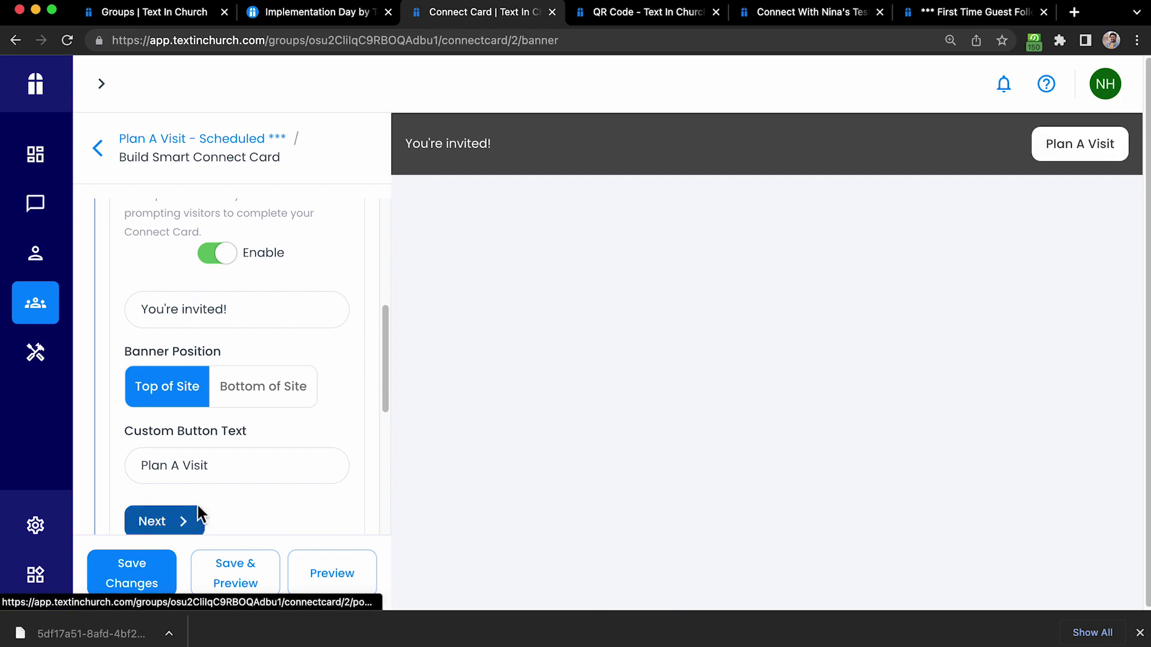
scroll(211, 510, down, 2)
click(180, 445)
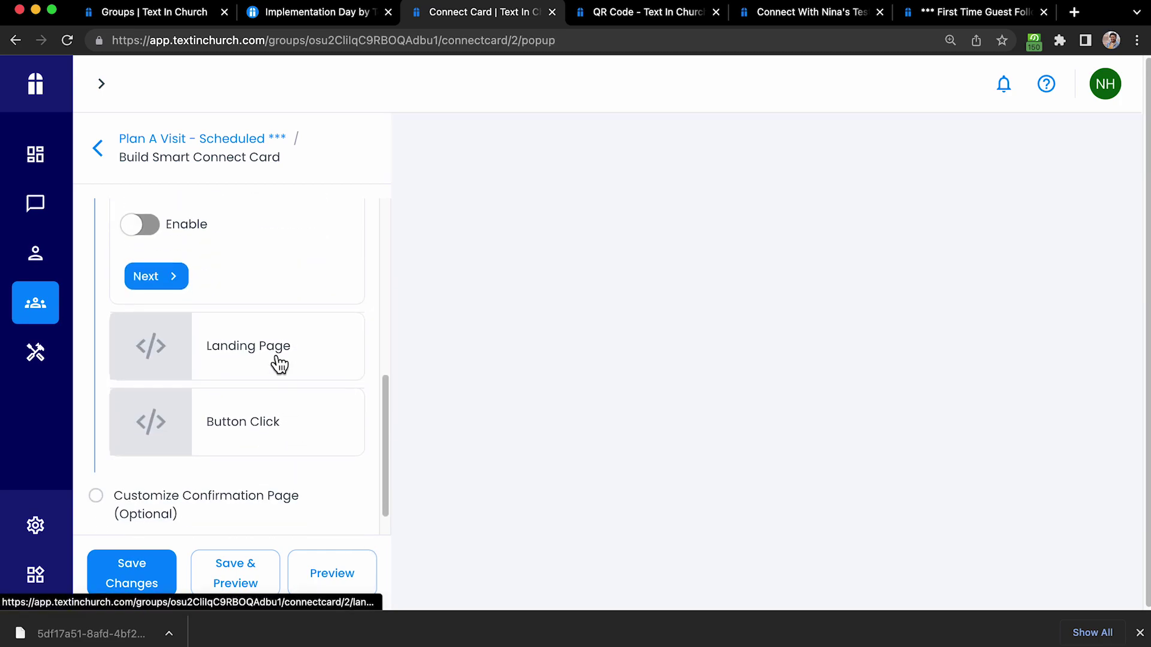
scroll(281, 276, up, 3)
scroll(291, 312, up, 1)
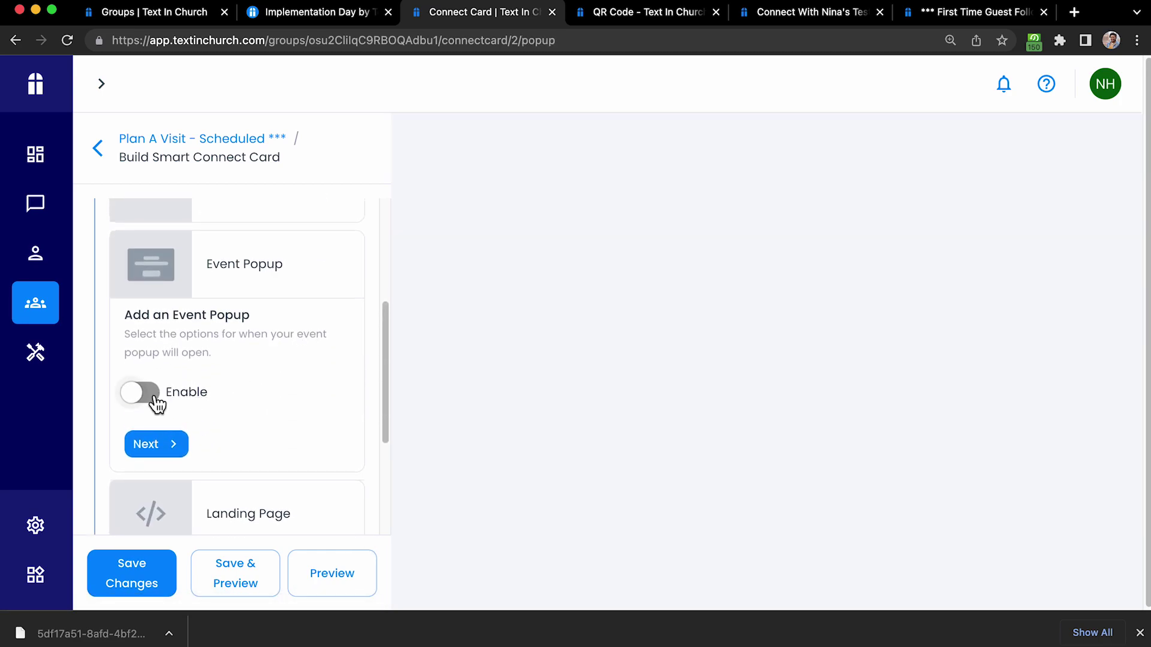
click(150, 393)
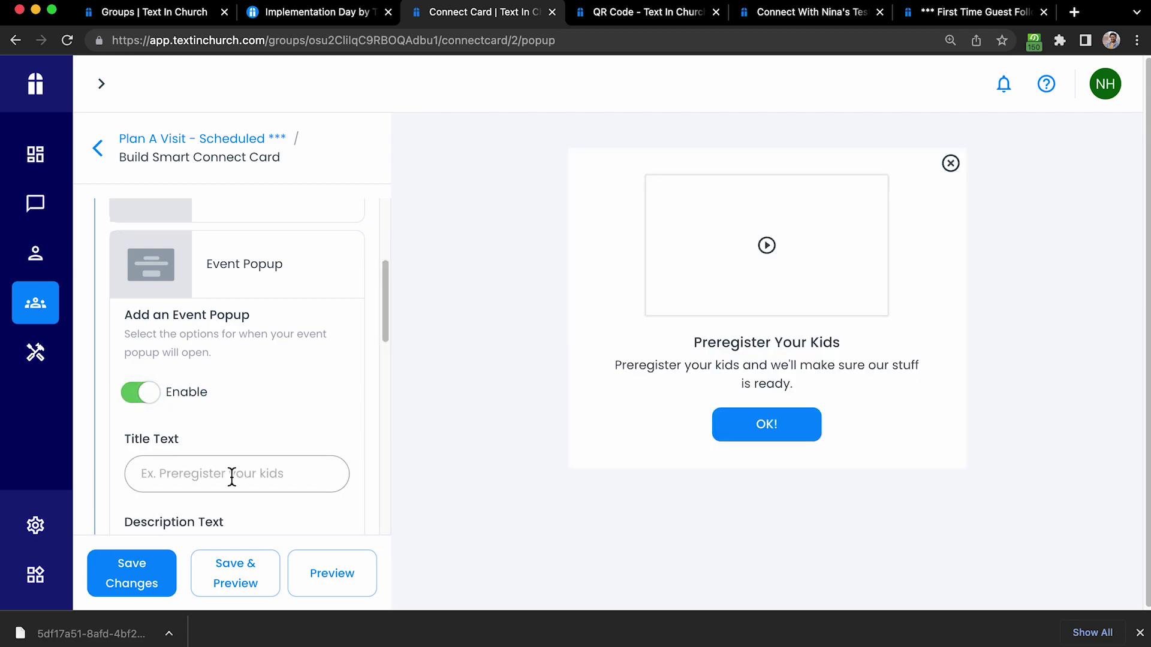
Review the event popup's text and video fields and set Wait Before Showing Again to 1
scroll(246, 441, down, 1)
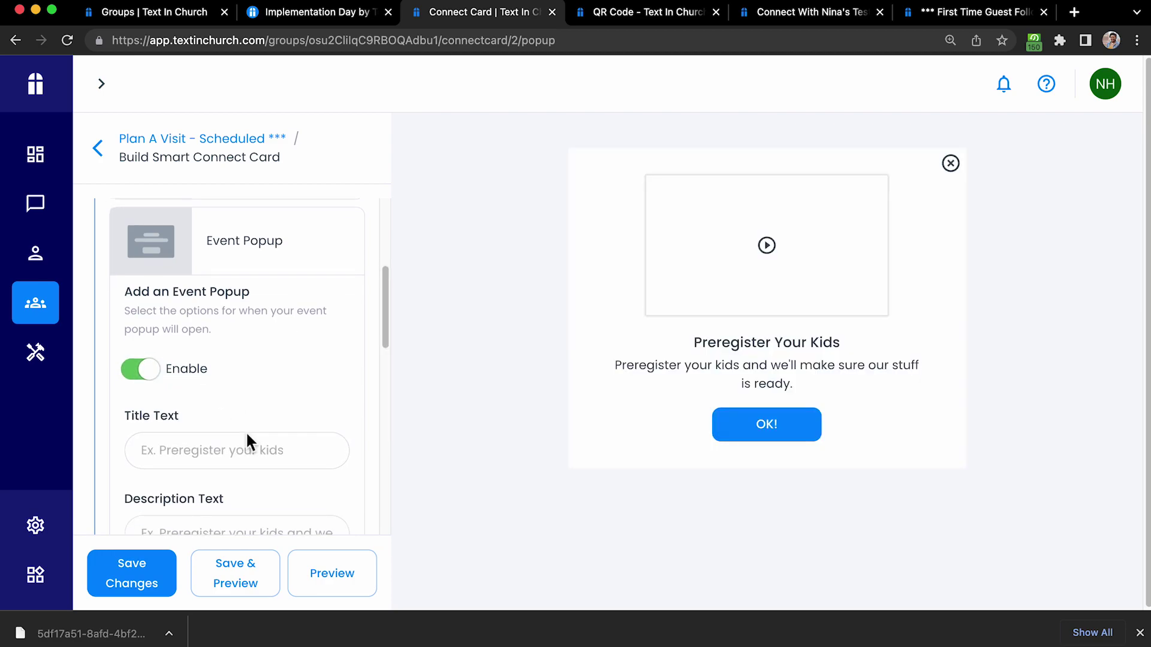
scroll(244, 436, down, 1)
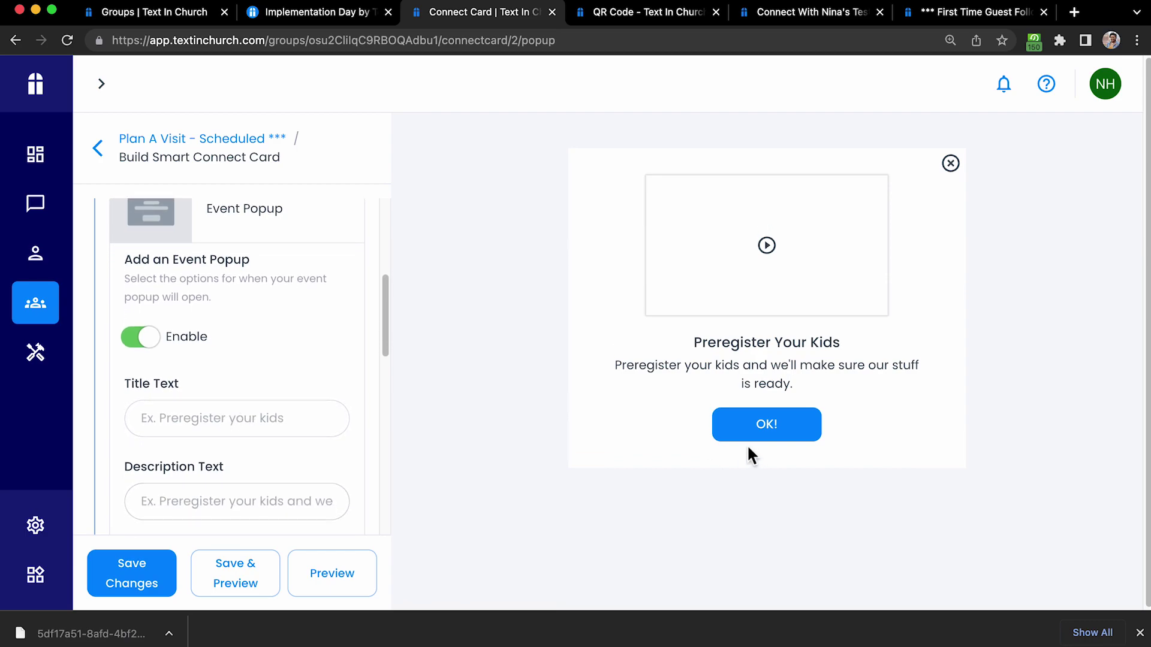
scroll(272, 445, down, 3)
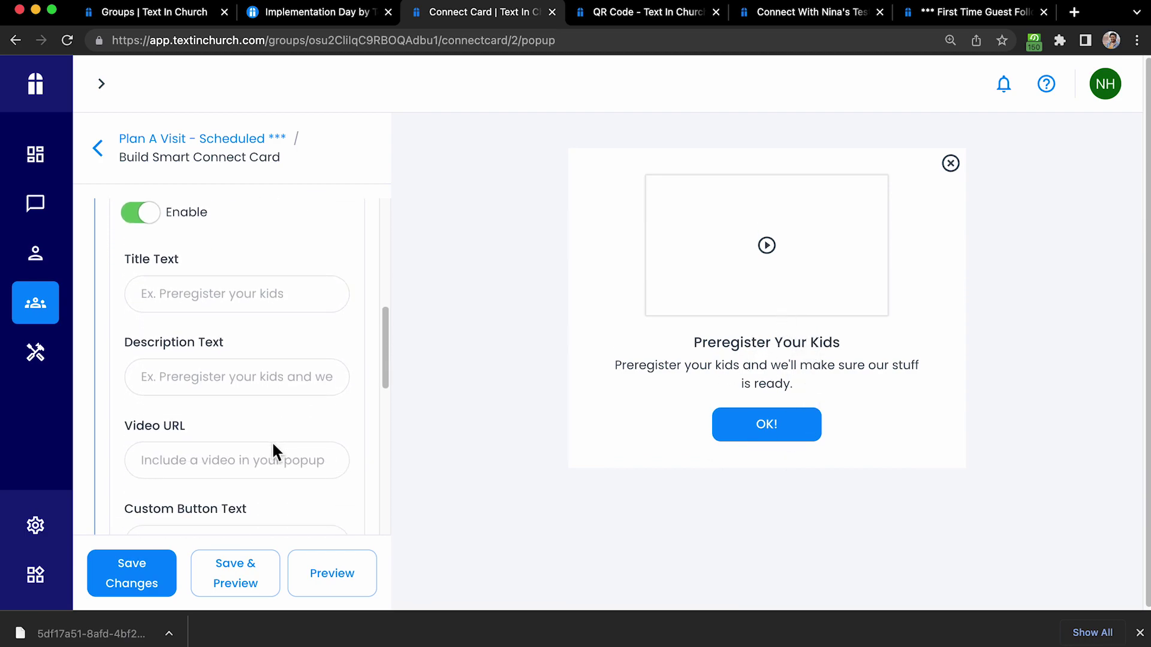
scroll(258, 490, down, 5)
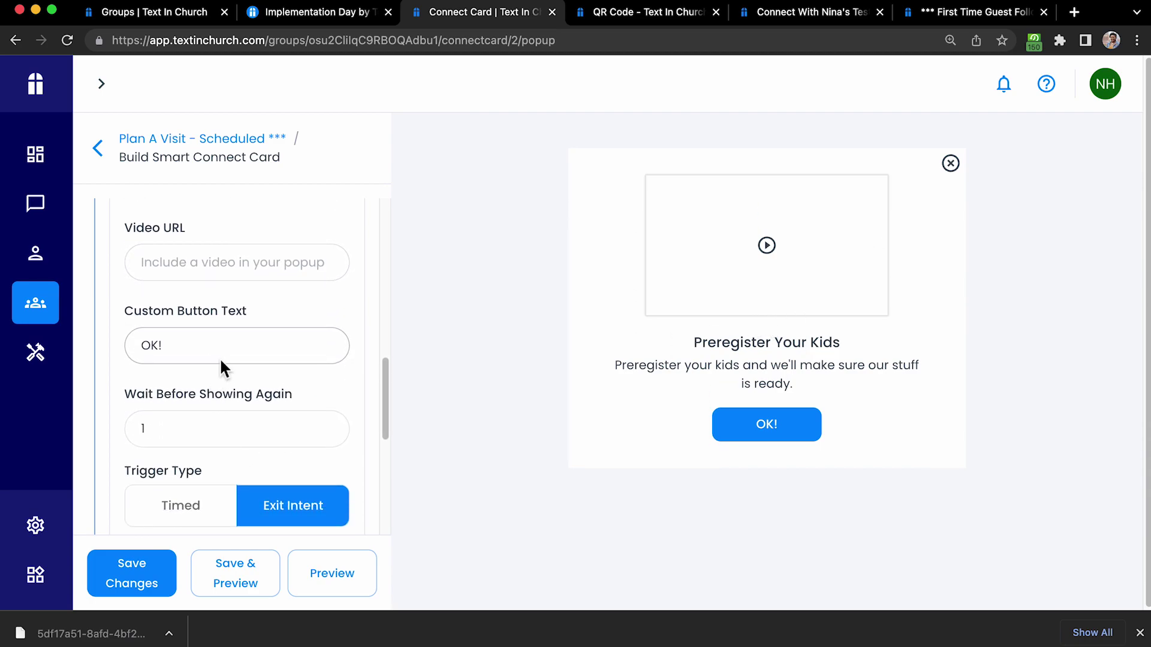
click(237, 427)
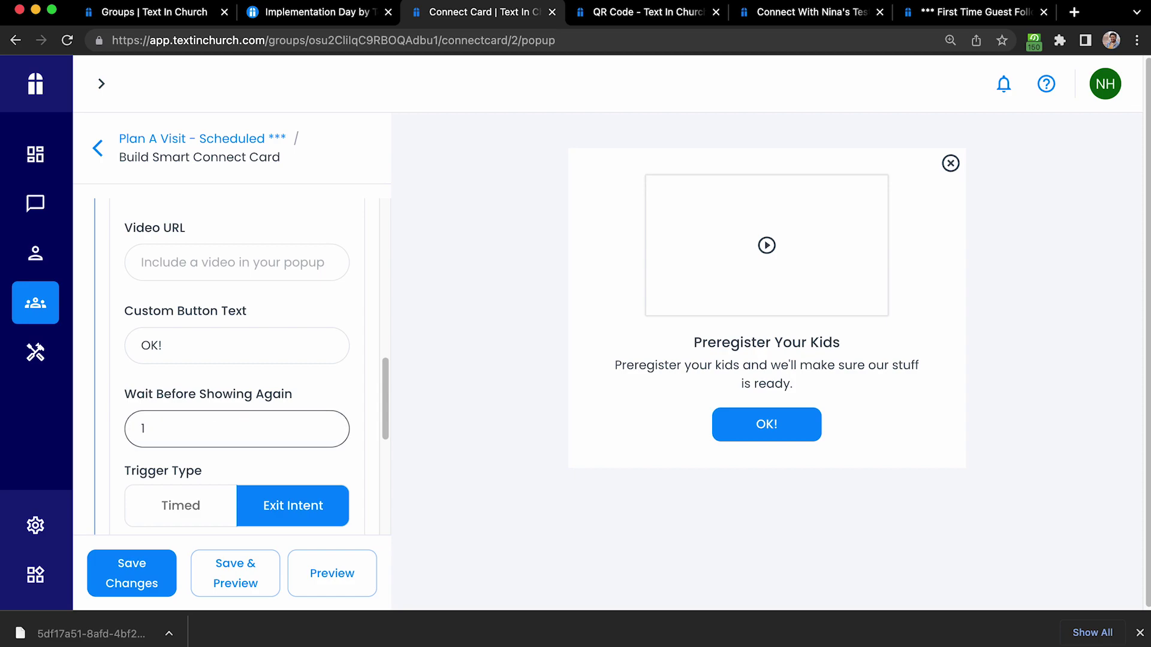
key(BackSpace)
text(1)
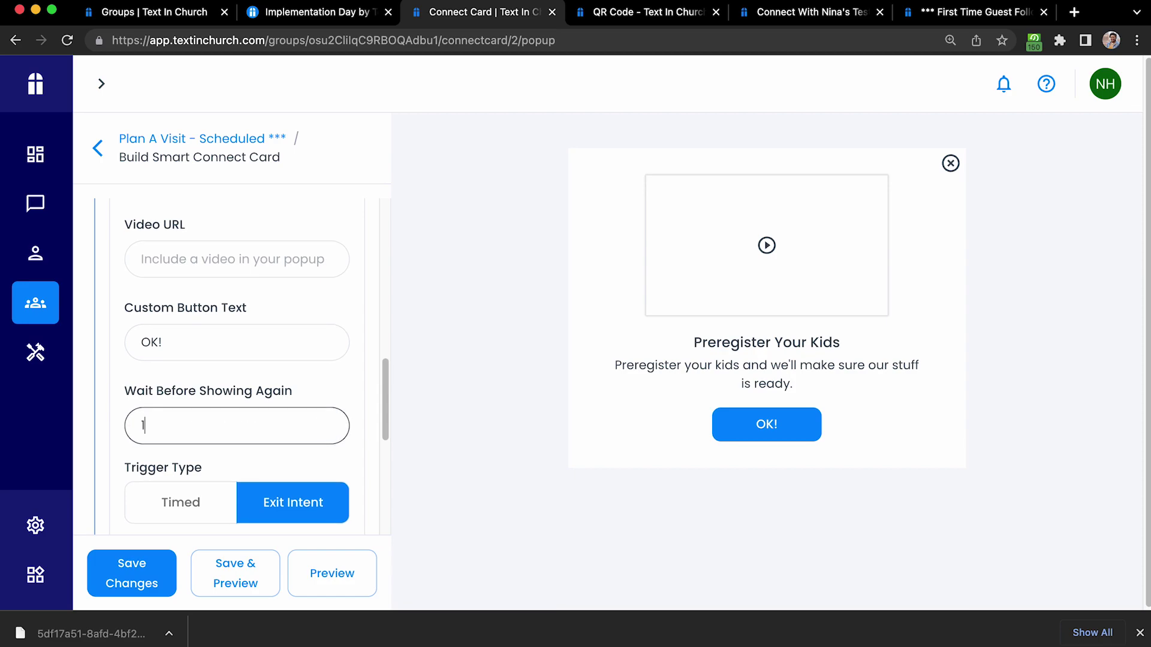
Try the Timed trigger type for the event popup, clear its Wait Until Showing value and switch back to Exit Intent
click(249, 491)
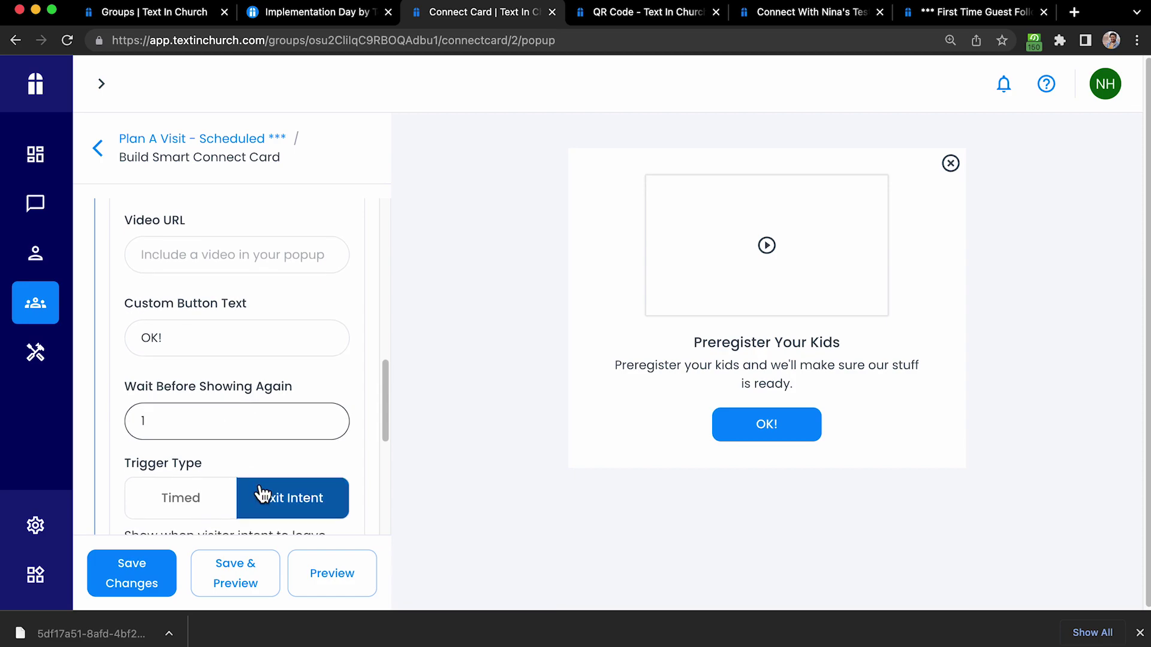
scroll(256, 483, down, 3)
click(182, 403)
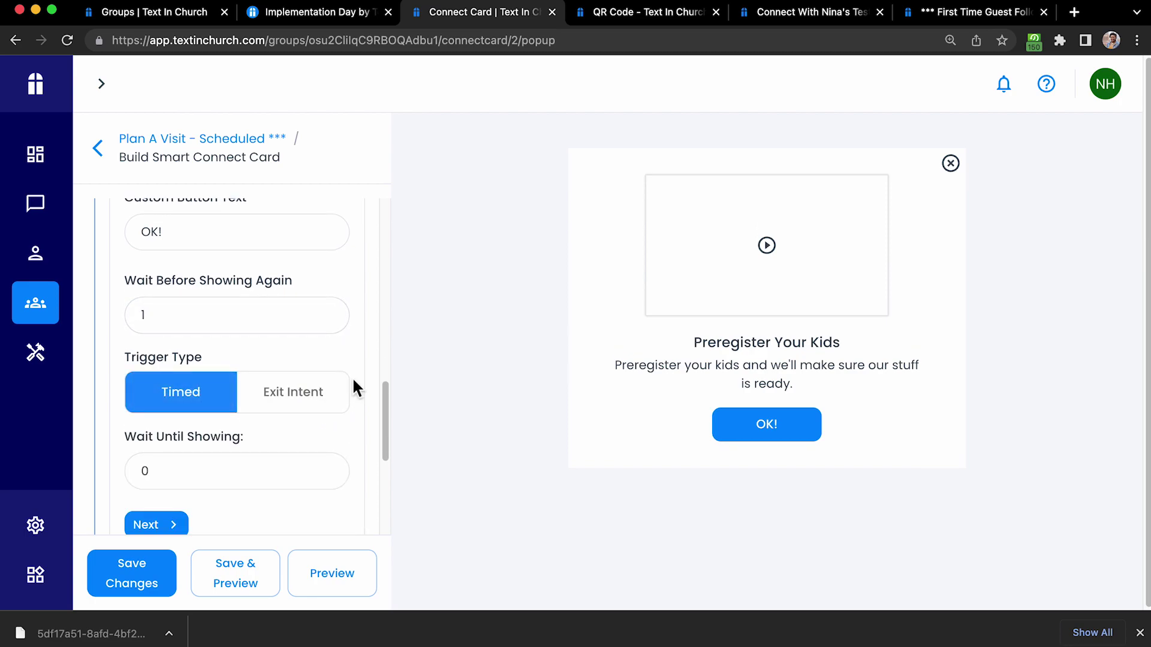
click(284, 471)
key(BackSpace)
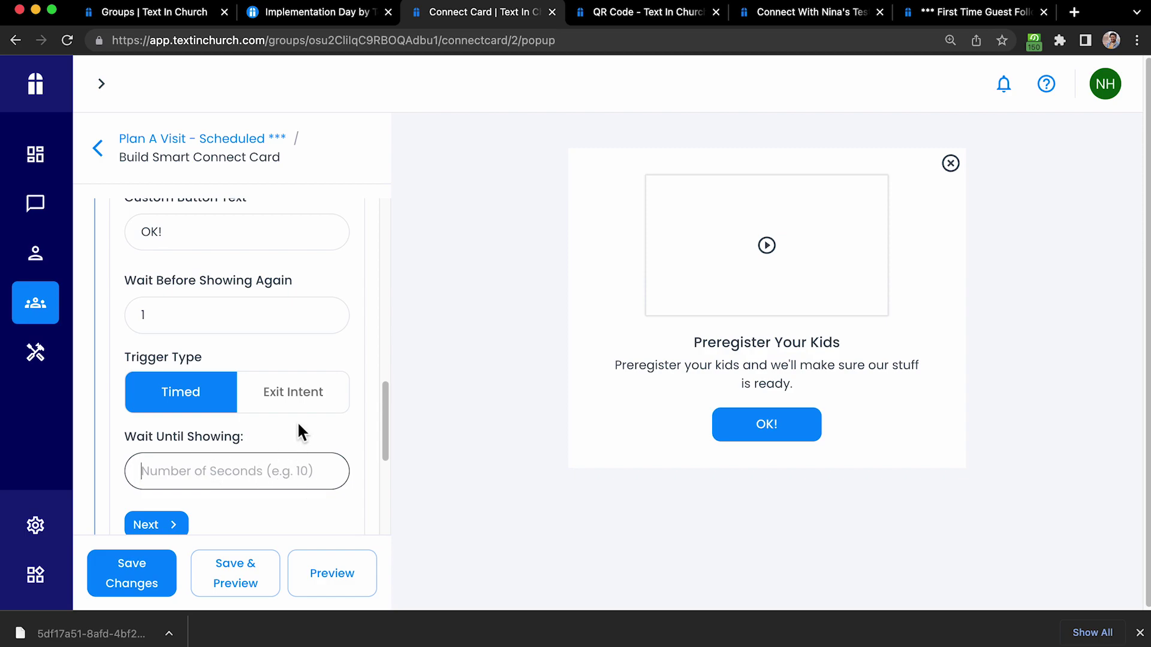
click(306, 408)
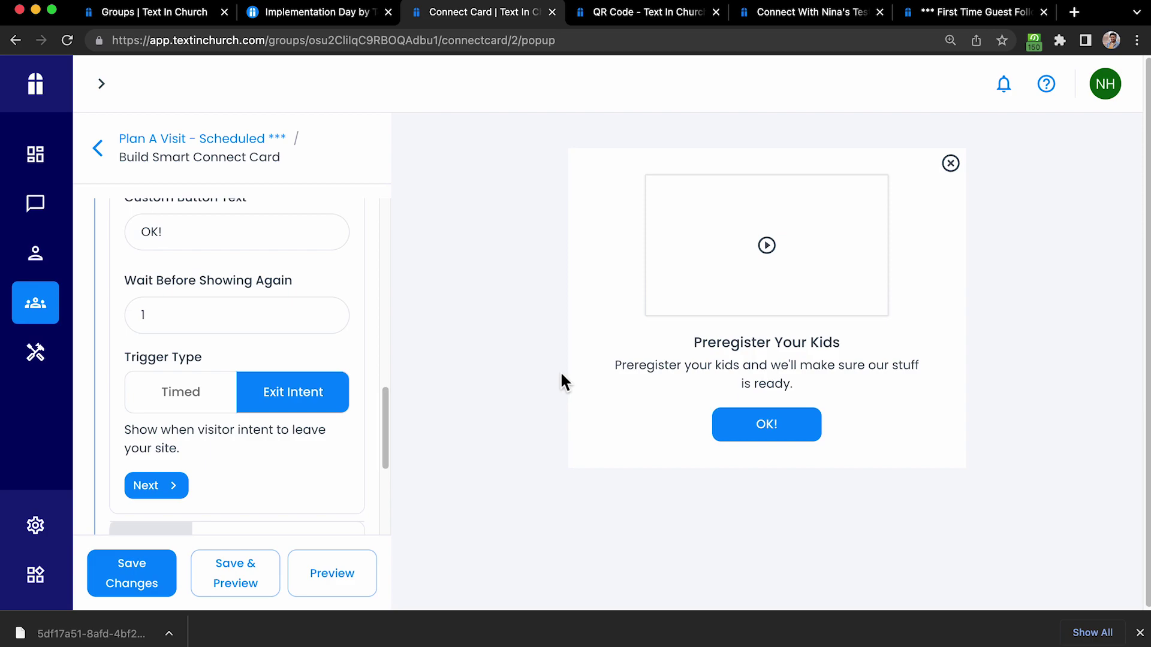
Continue to the Landing Page option and review the direct link to the Smart Connect Card
click(159, 490)
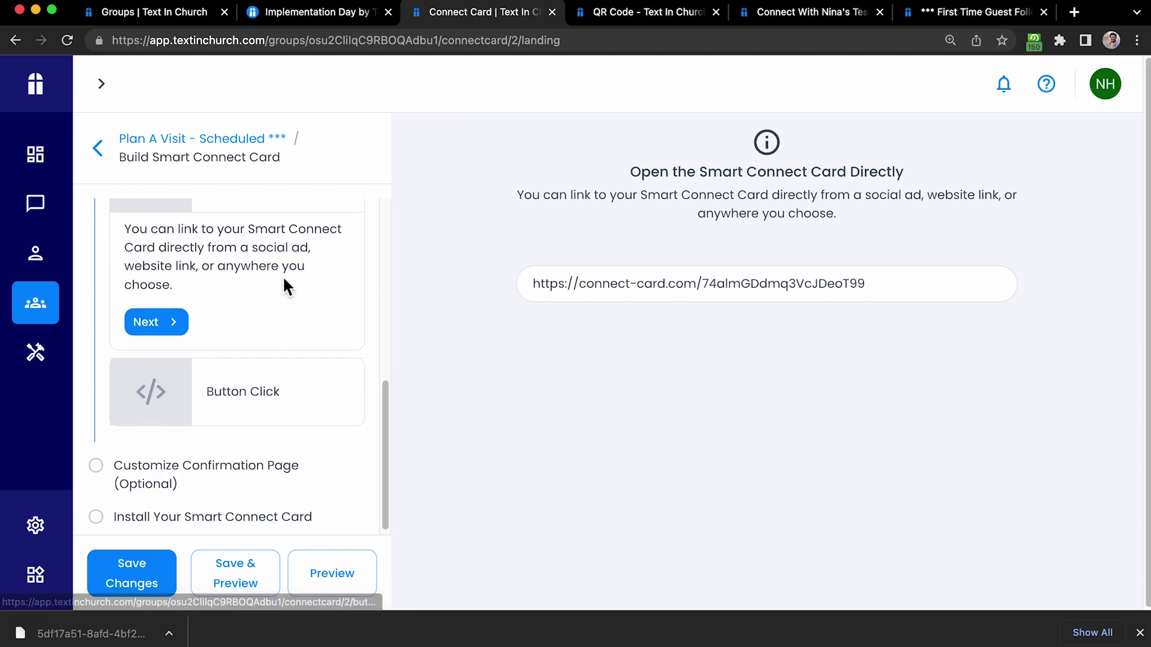
scroll(285, 286, up, 5)
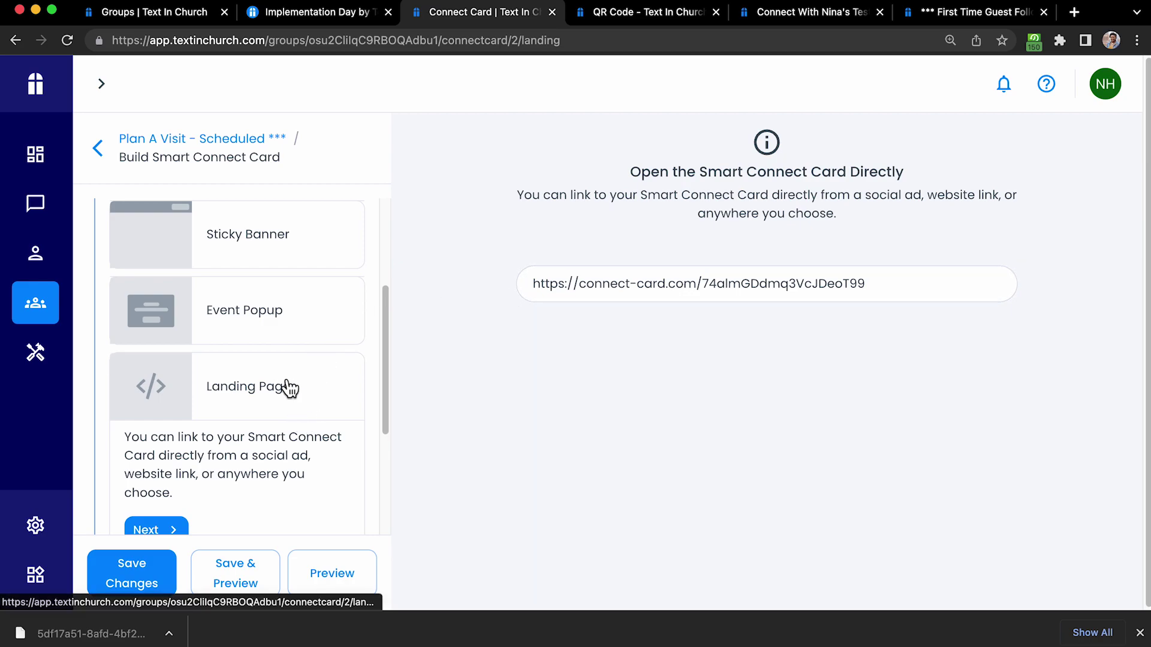
scroll(290, 392, down, 3)
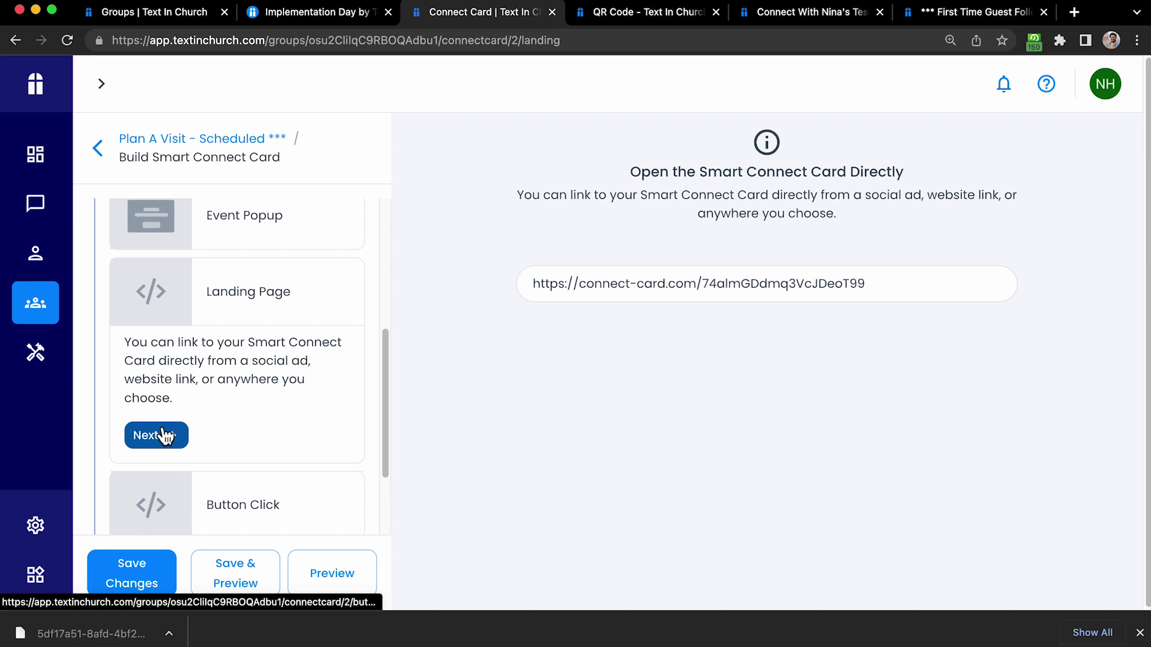
Continue to the Button Click option, review its #ticpopup link and look back over the options for adding the card to the website
click(166, 437)
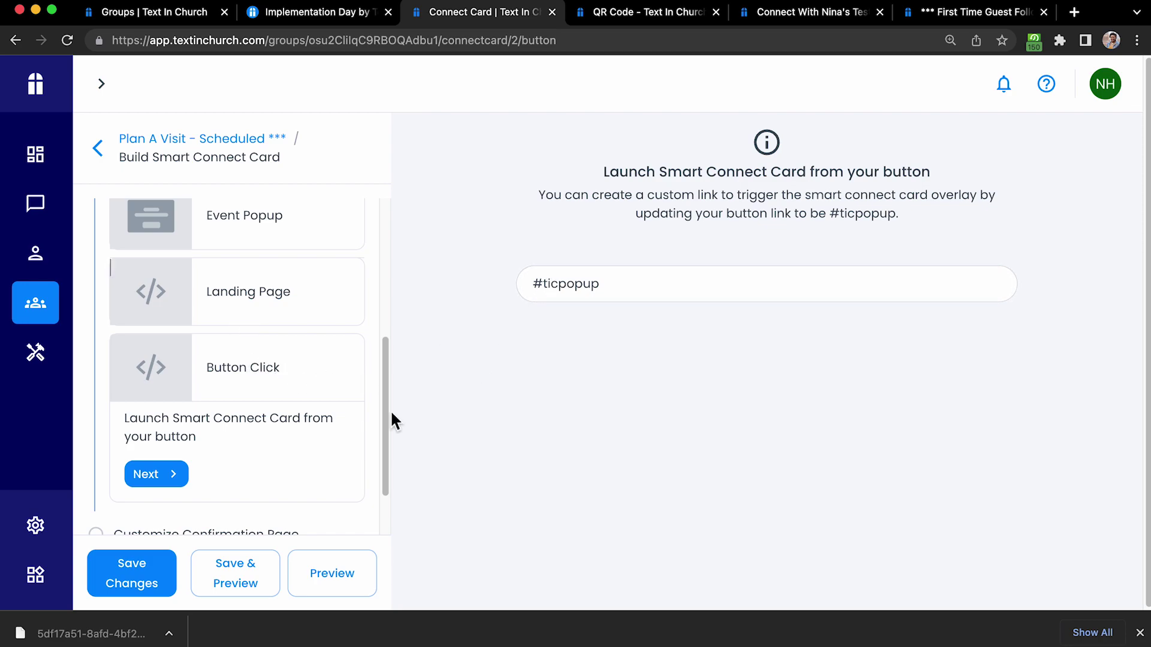
scroll(257, 377, down, 1)
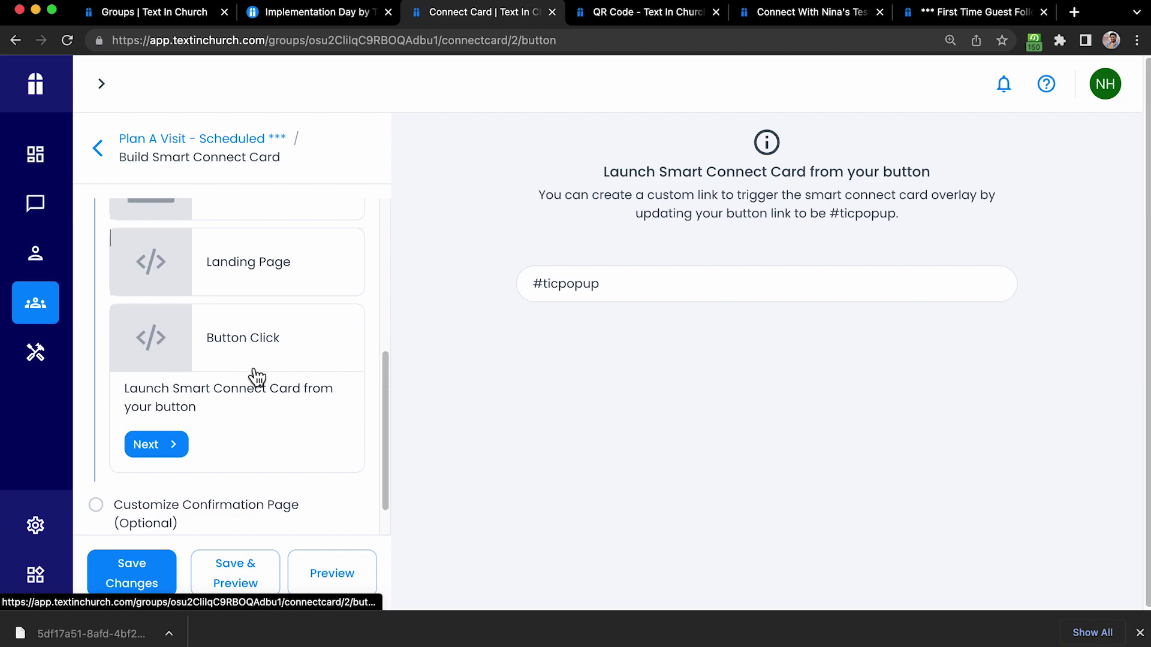
scroll(273, 376, down, 1)
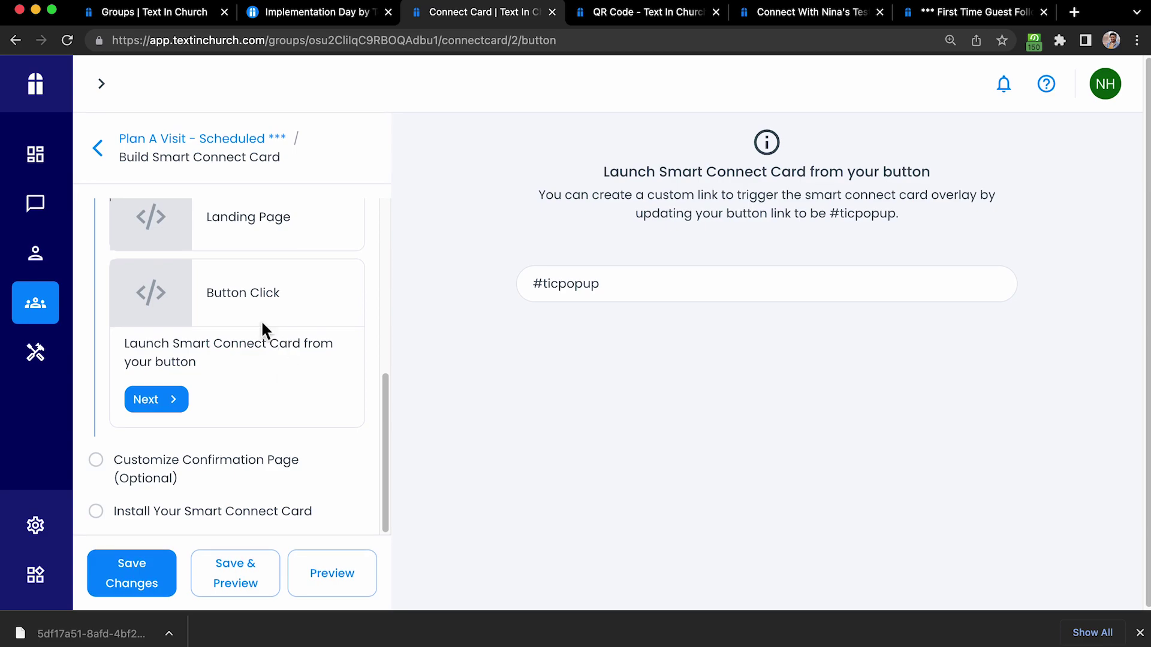
scroll(257, 327, up, 4)
scroll(267, 317, up, 5)
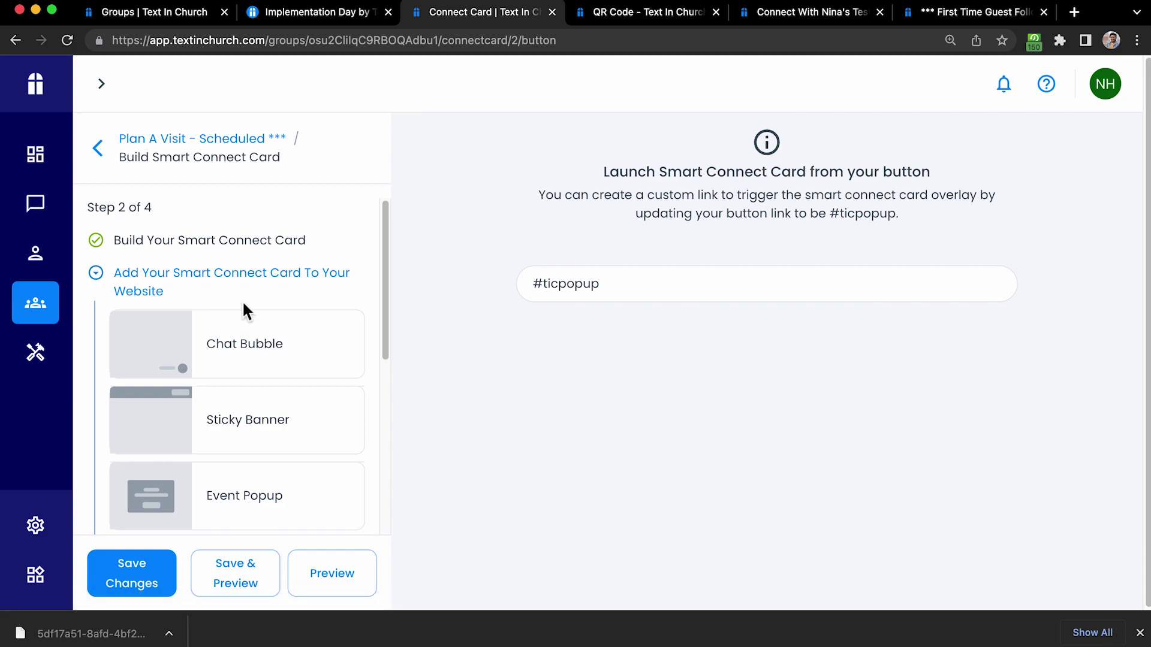
scroll(323, 360, down, 2)
scroll(282, 379, down, 2)
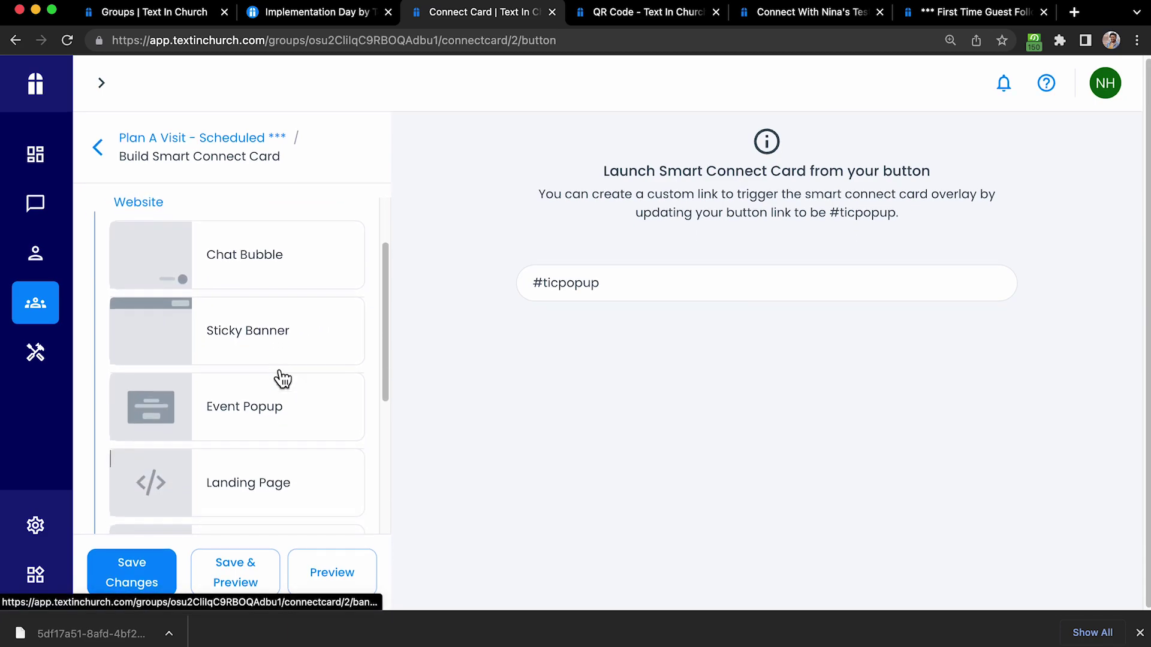
scroll(282, 379, down, 2)
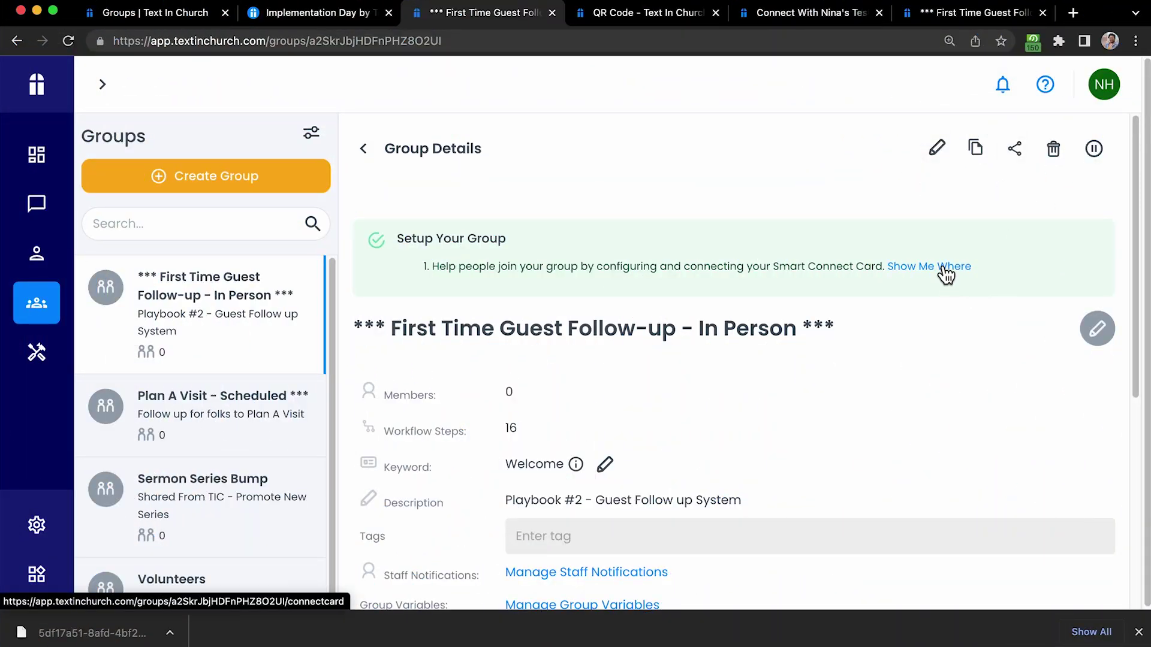
Edit the First Time Guest Follow-up - In Person group and replace {BASIC_DCC} with {SMART_CC} in its keyword automated reply message
click(937, 149)
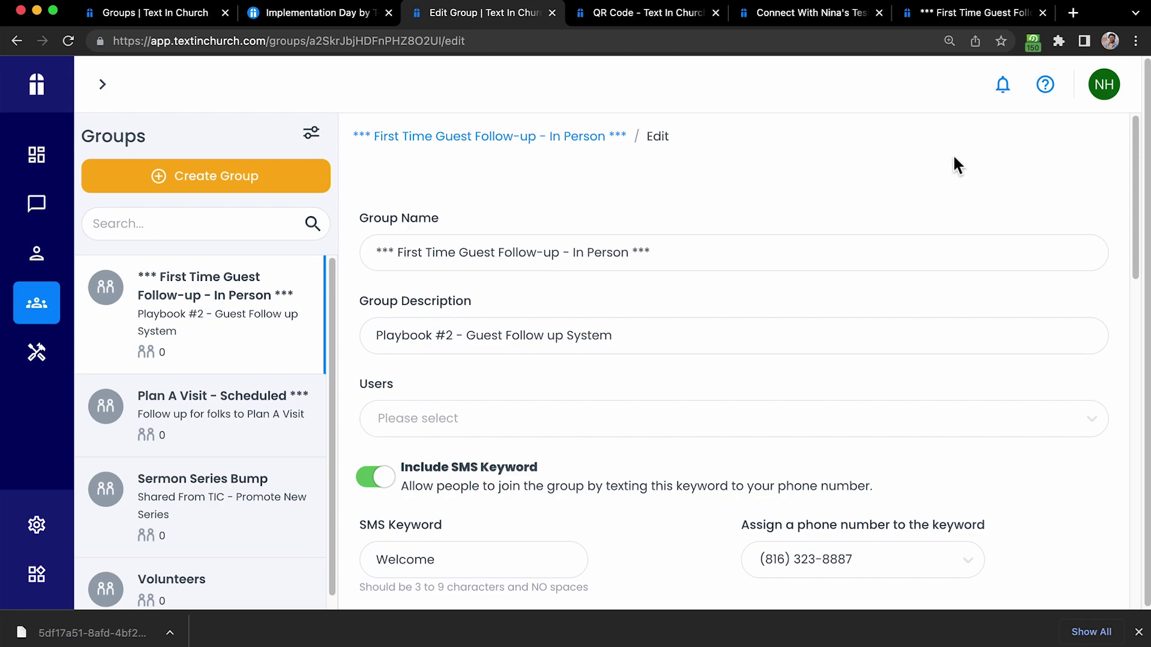
scroll(954, 257, down, 3)
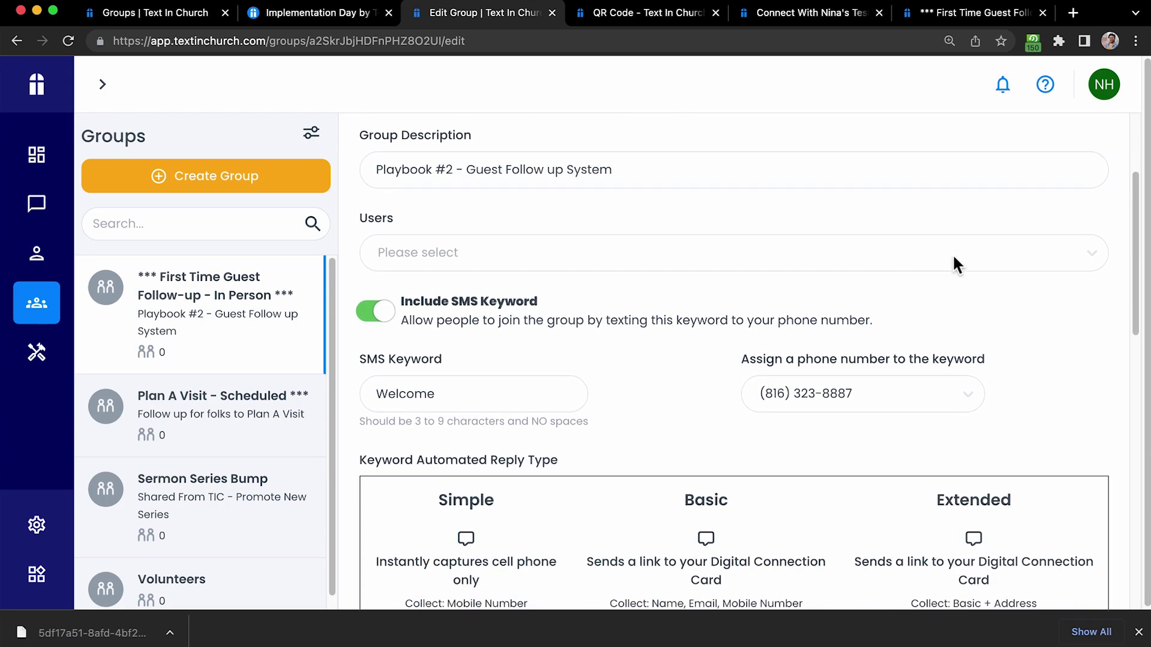
scroll(958, 261, down, 6)
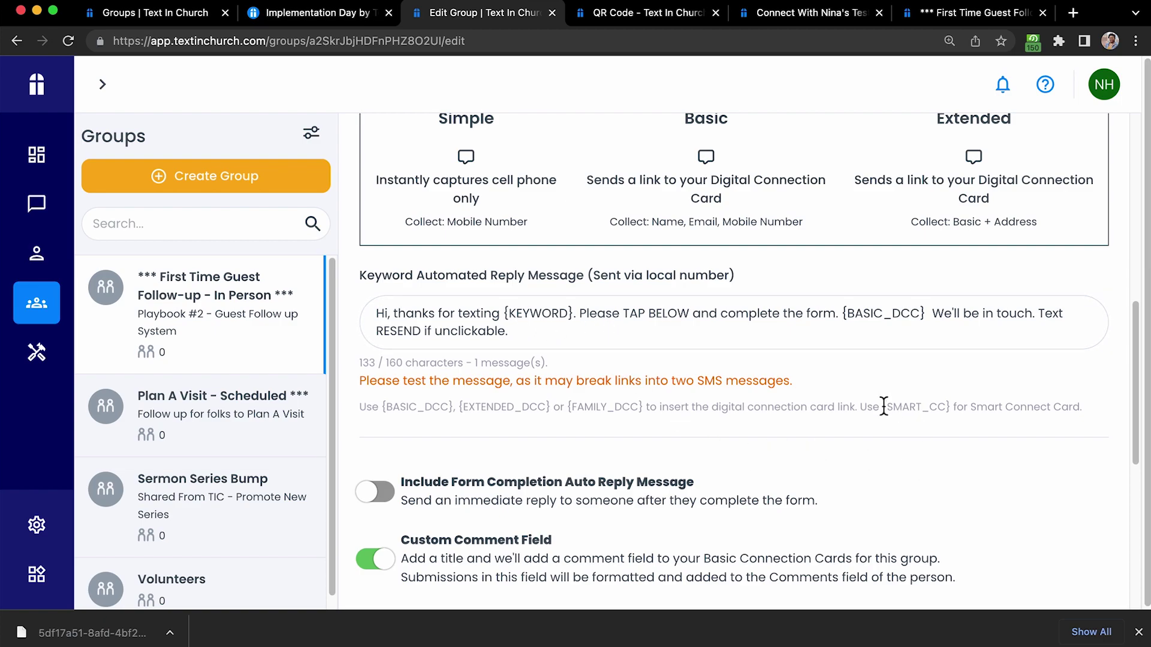
drag(883, 406, 952, 418)
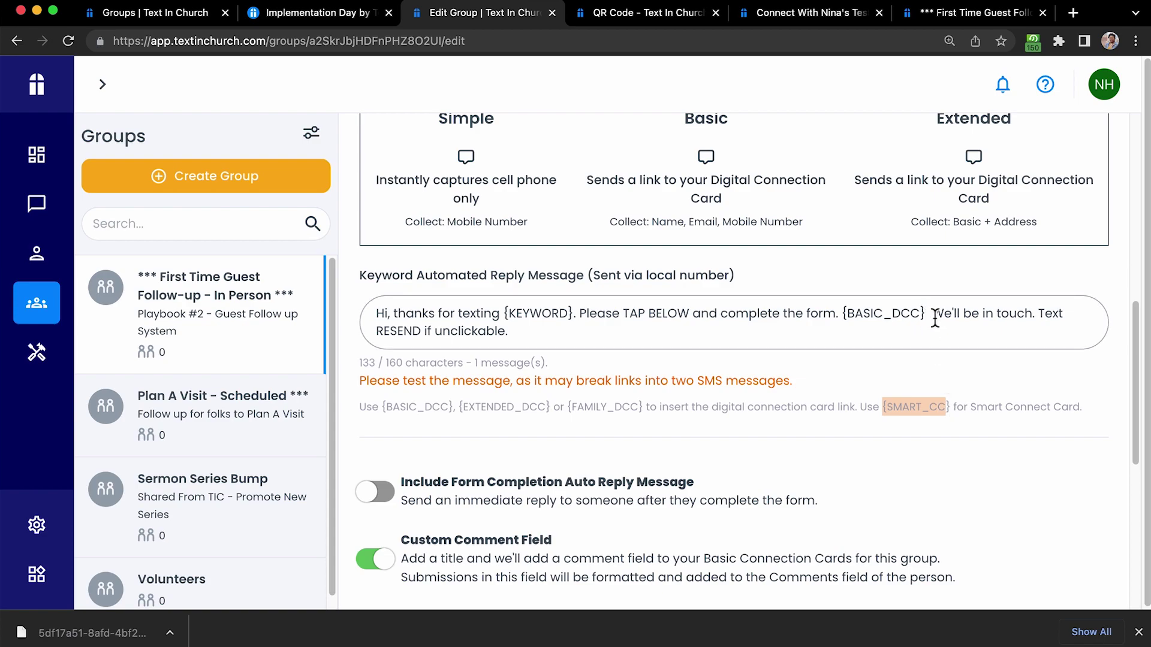
drag(927, 316, 845, 316)
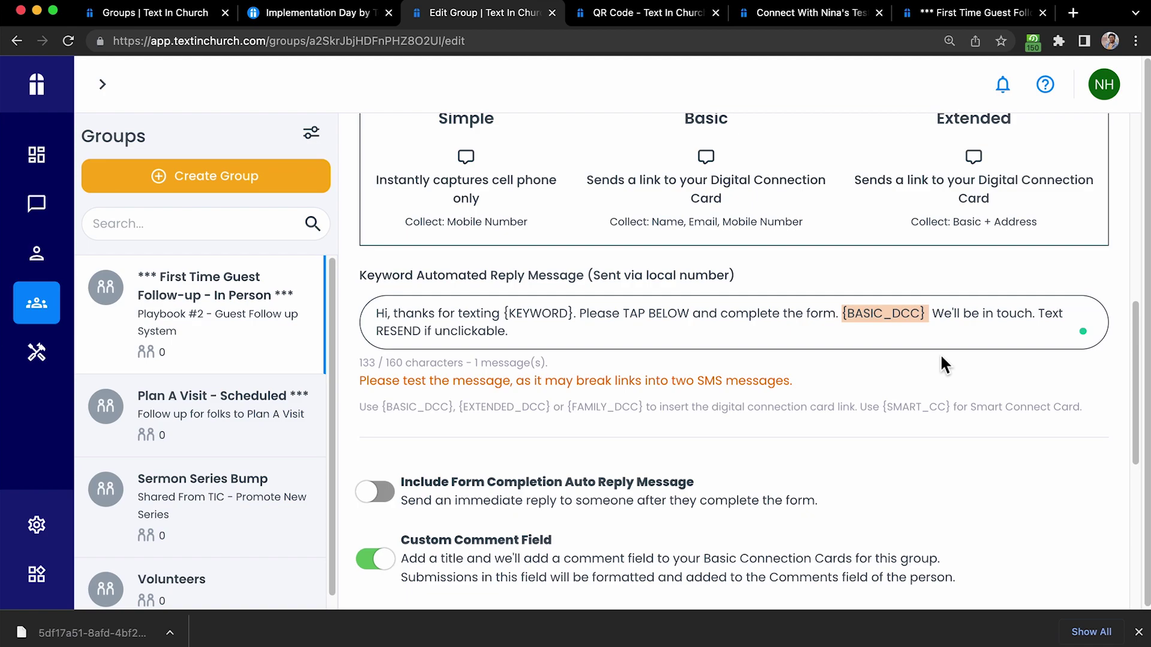
key(BackSpace)
drag(951, 407, 886, 405)
key(super+c)
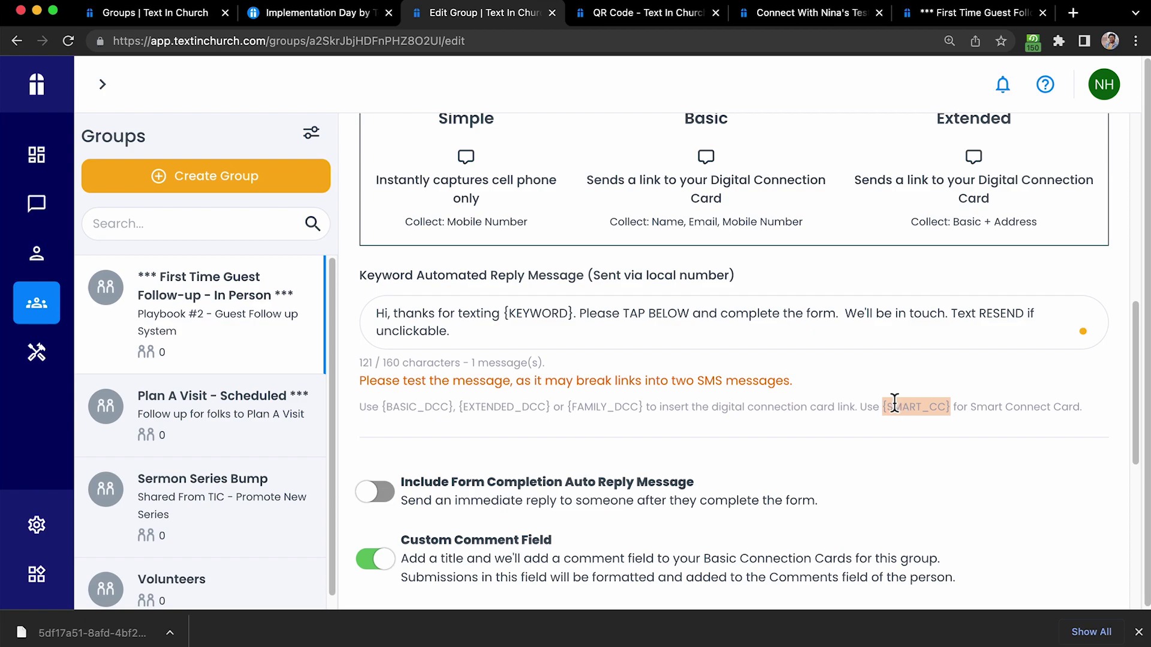
click(843, 313)
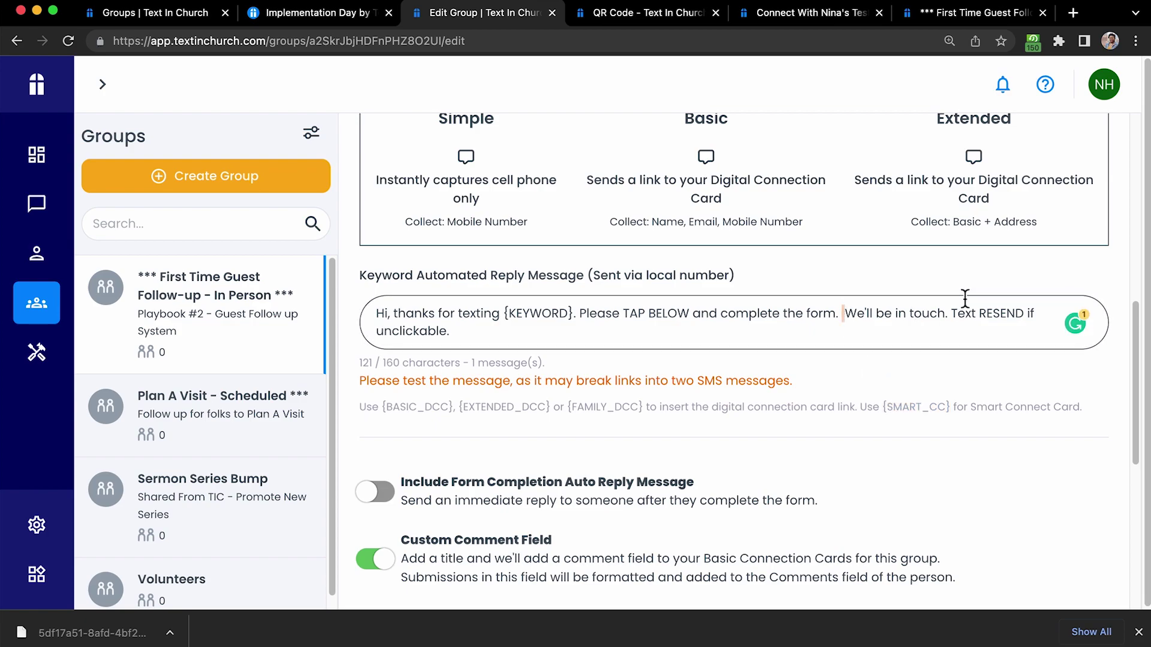
key(super+v)
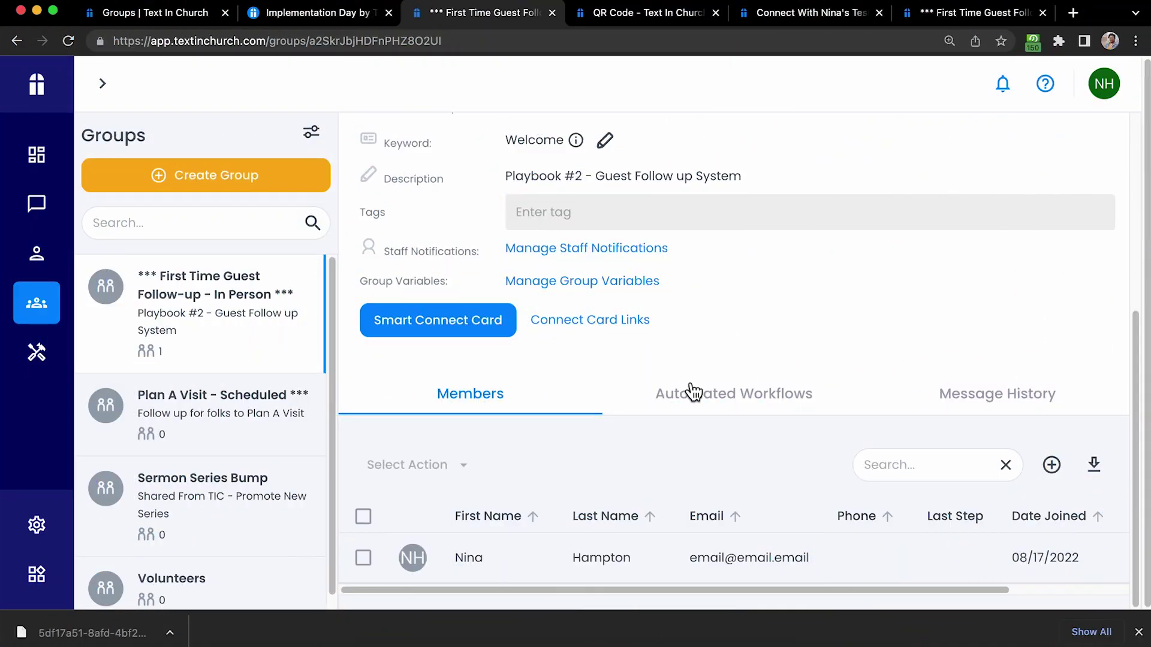
Review the First Time Guest Follow-up - In Person group's details and member list, and open its automated workflows
scroll(690, 394, up, 5)
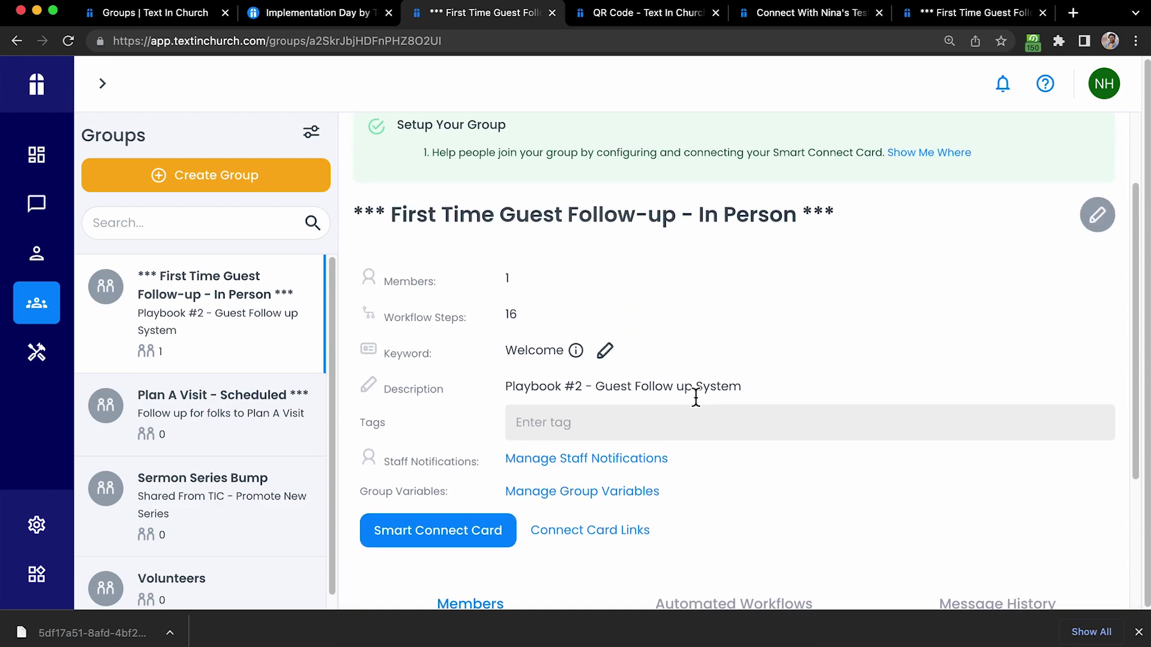
scroll(695, 397, down, 4)
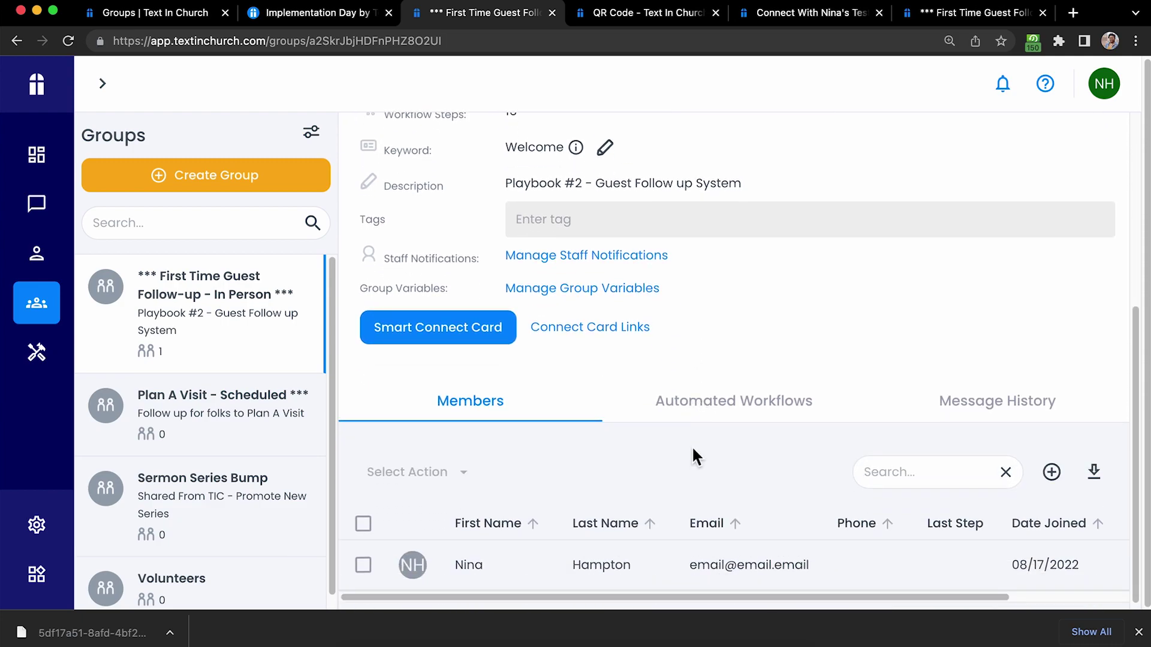
scroll(693, 457, down, 1)
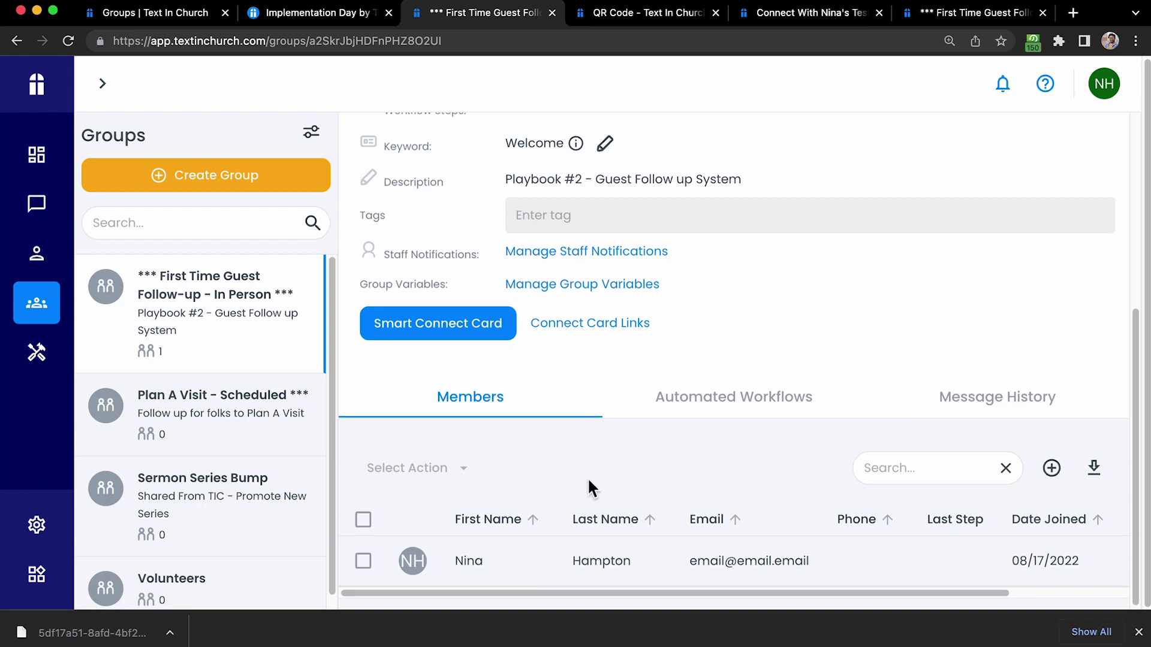
scroll(602, 491, down, 1)
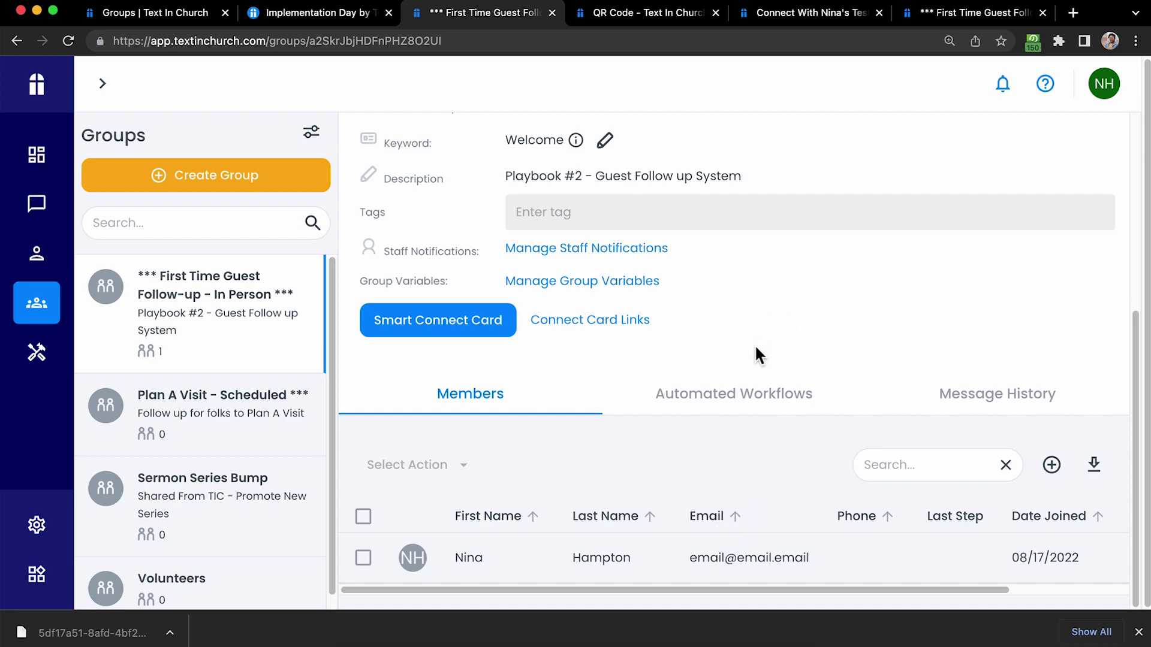
click(756, 410)
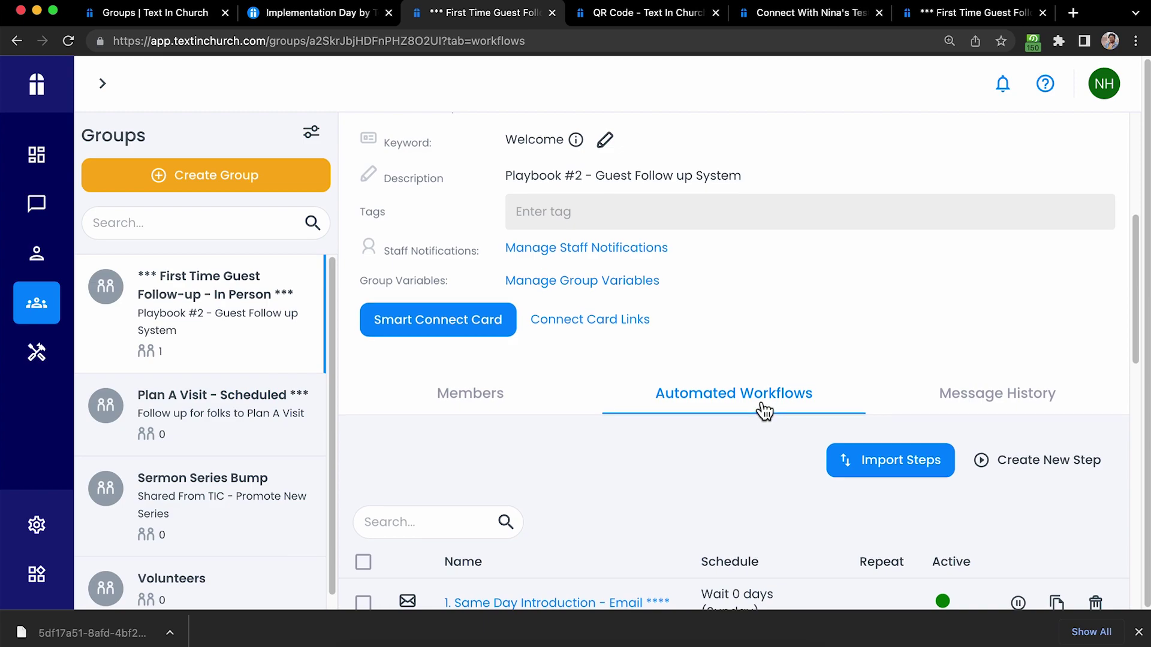
scroll(764, 411, down, 3)
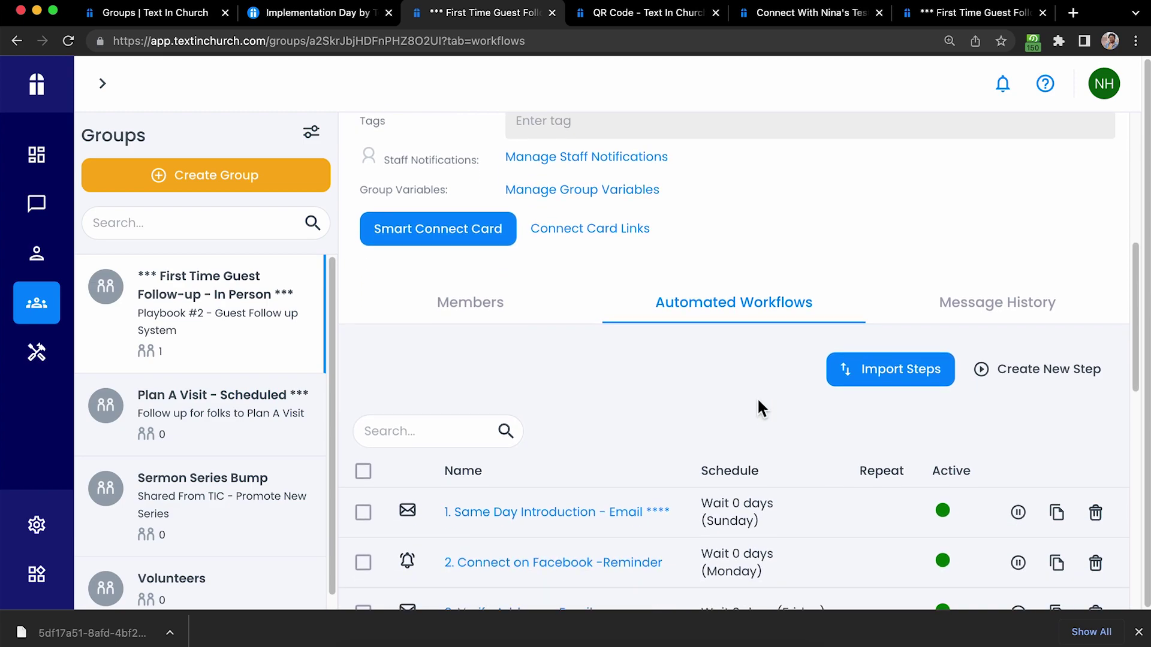